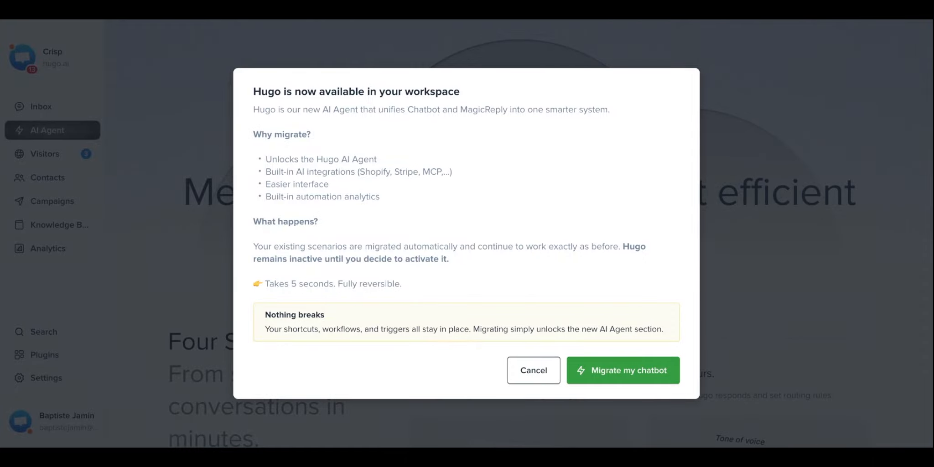
Migrate the existing chatbot to Hugo and name the AI agent "crispy".
click(618, 373)
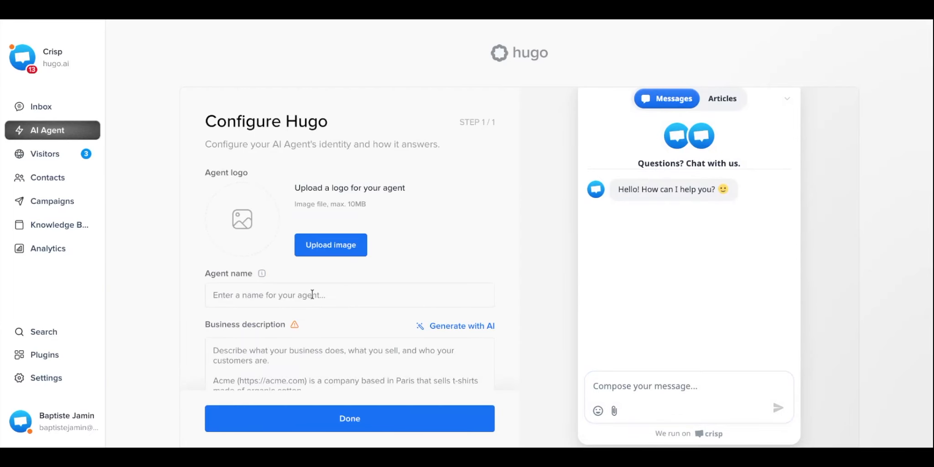
click(312, 295)
text(crisp)
key(BackSpace)
key(BackSpace)
key(BackSpace)
key(BackSpace)
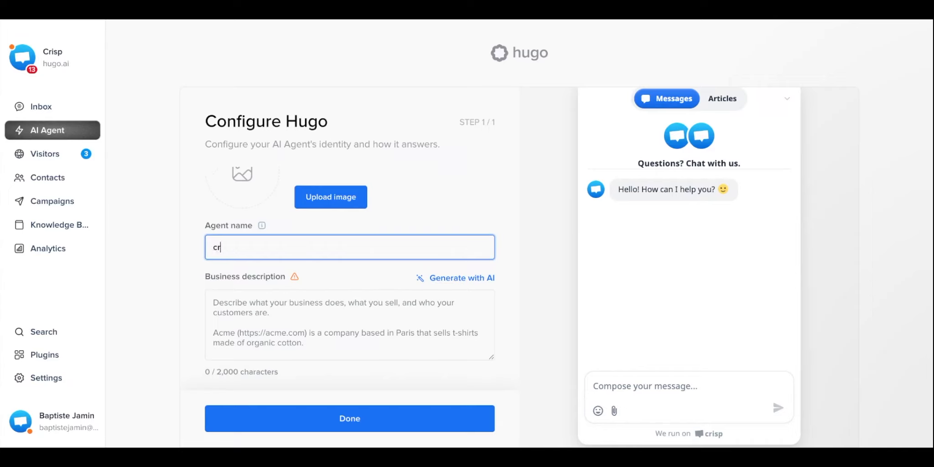
text(rispy)
scroll(341, 302, down, 1)
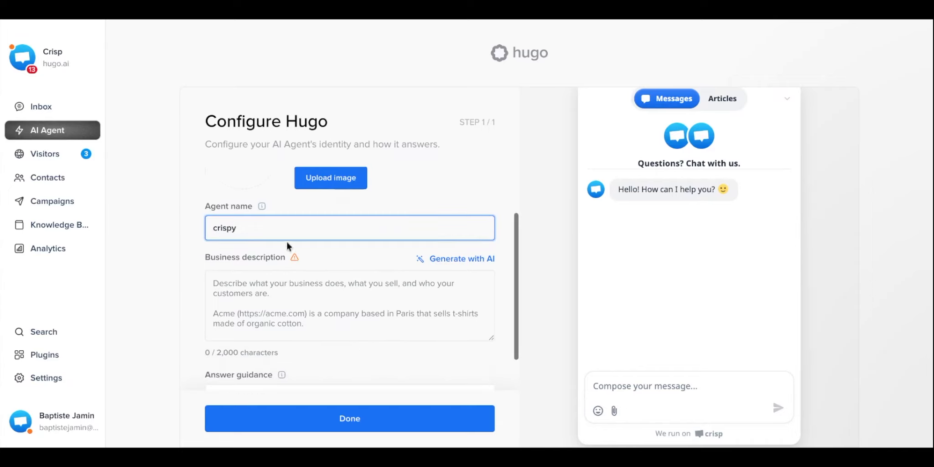
Generate the agent's business description with AI and finish the Hugo configuration.
click(251, 287)
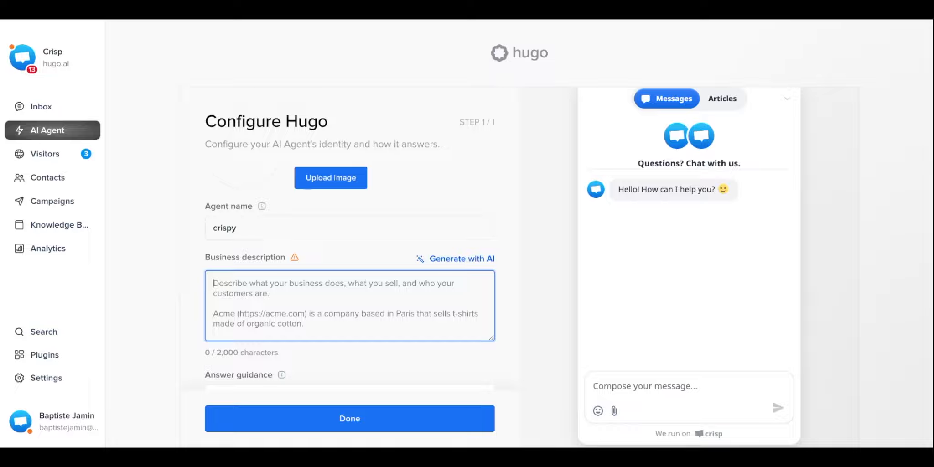
click(484, 260)
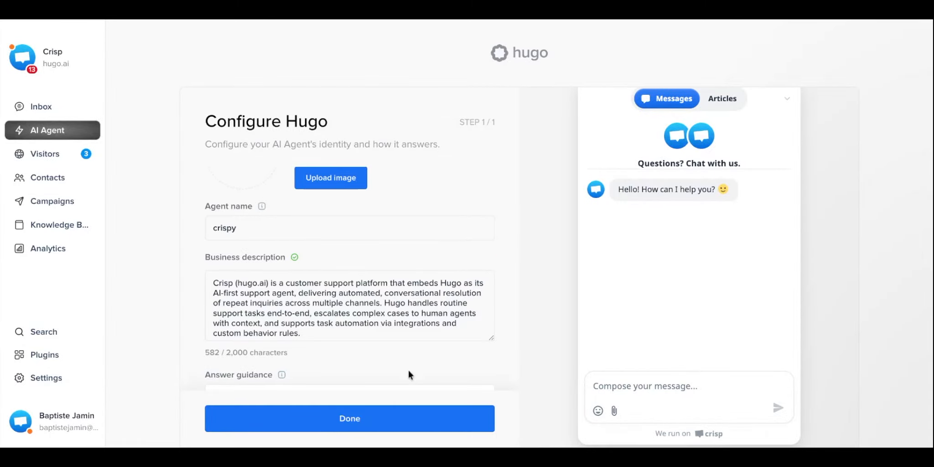
click(376, 418)
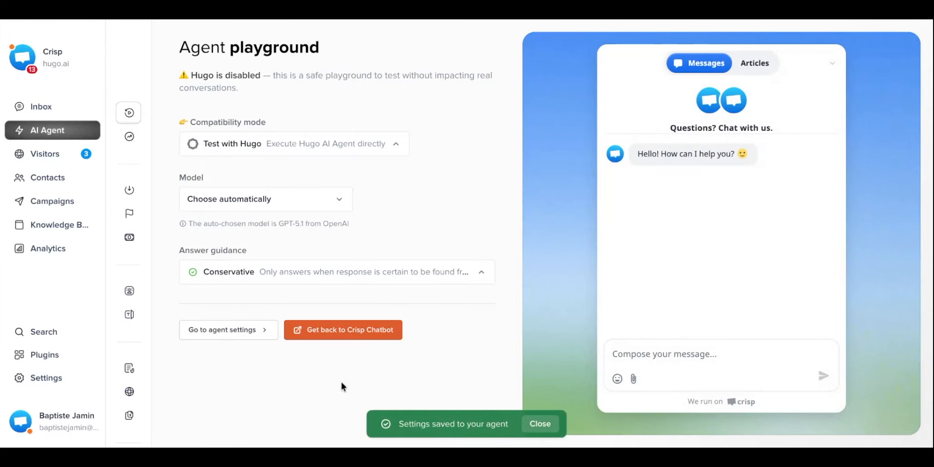
Open the migrated MagicReply AI Bot workflow in the workflow builder and look over its flow.
mouse_move(135, 382)
scroll(137, 382, down, 3)
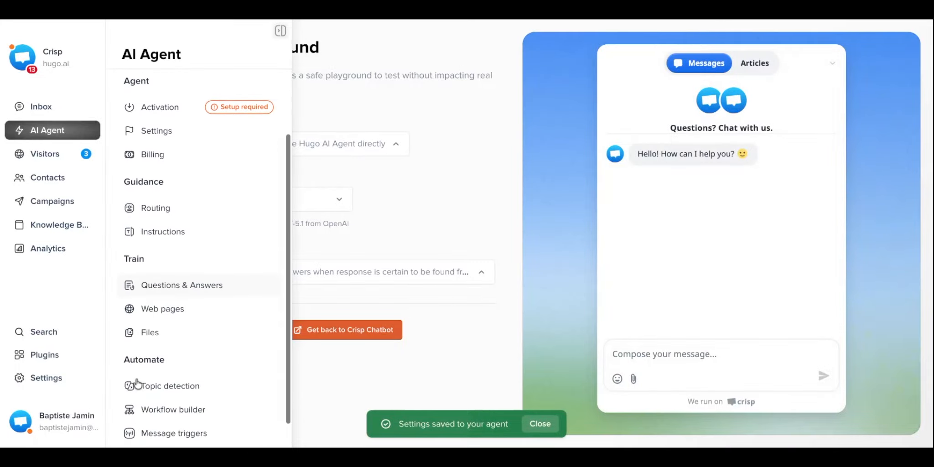
click(178, 381)
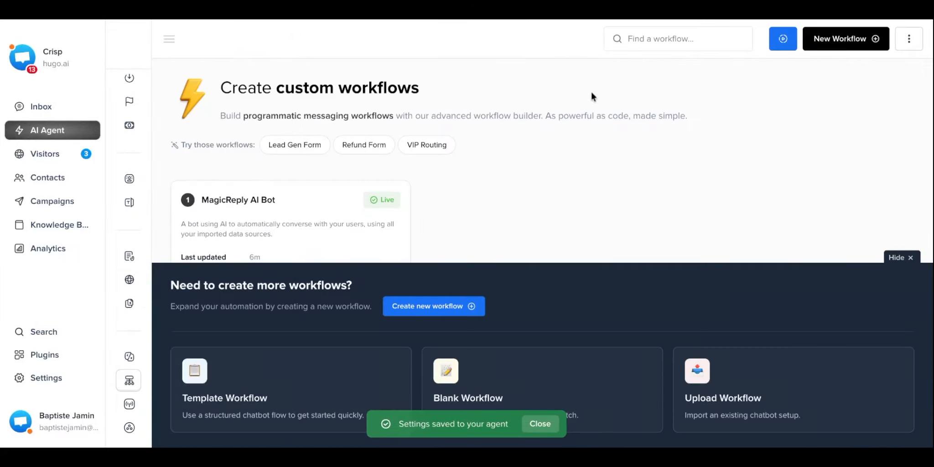
click(899, 258)
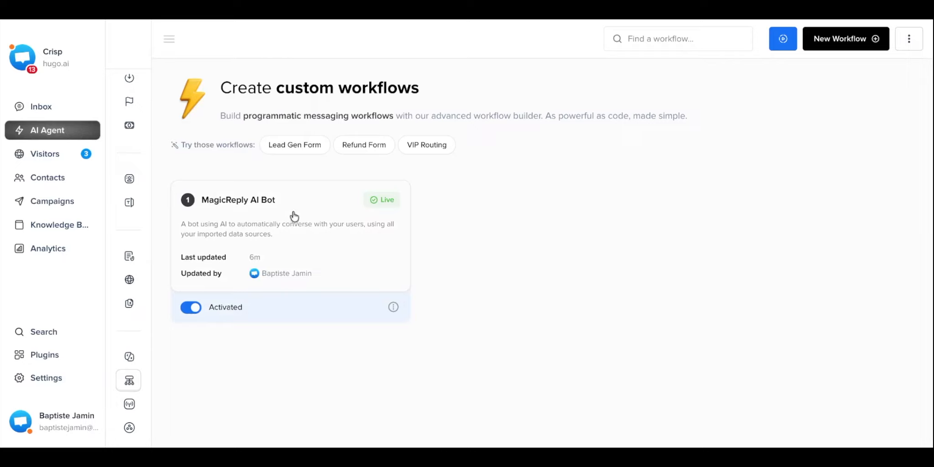
click(283, 243)
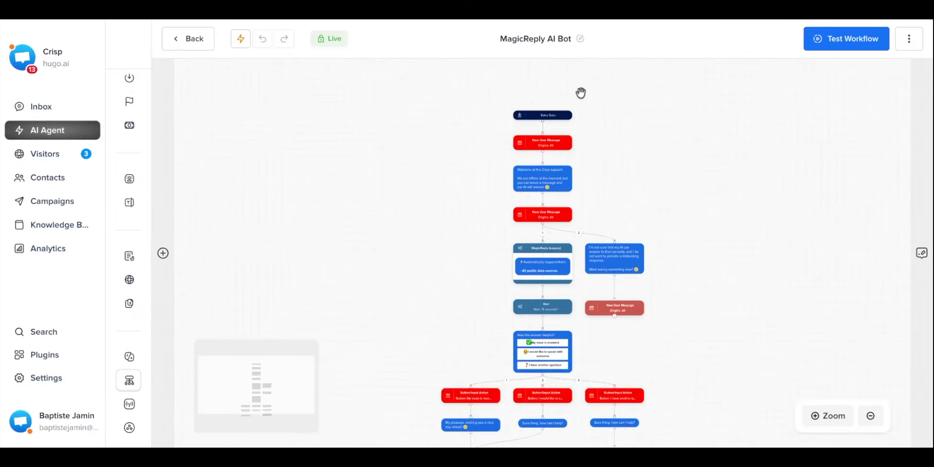
scroll(555, 123, down, 5)
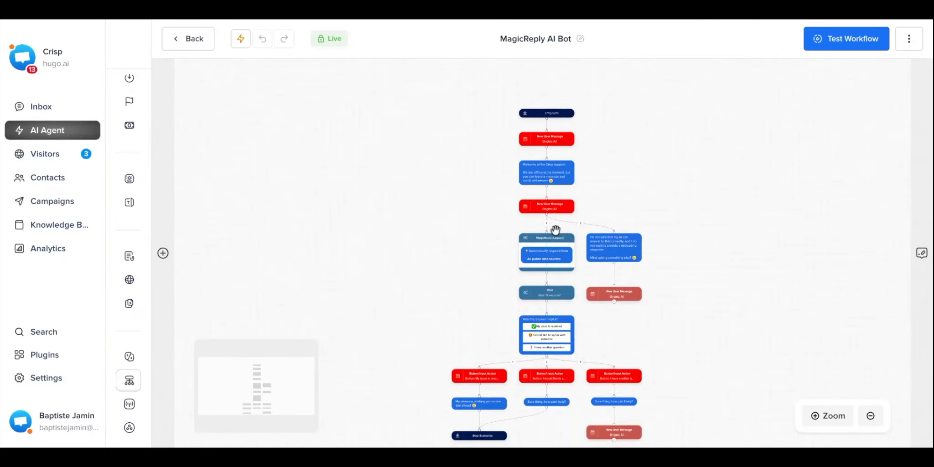
In the agent playground, set the compatibility mode to Test with Chatbot and send the test message "Hey there".
mouse_move(110, 123)
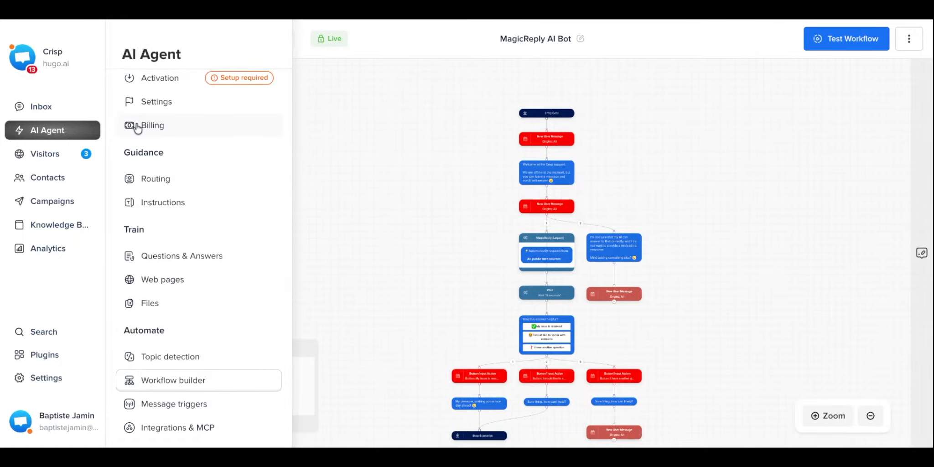
scroll(180, 122, down, 1)
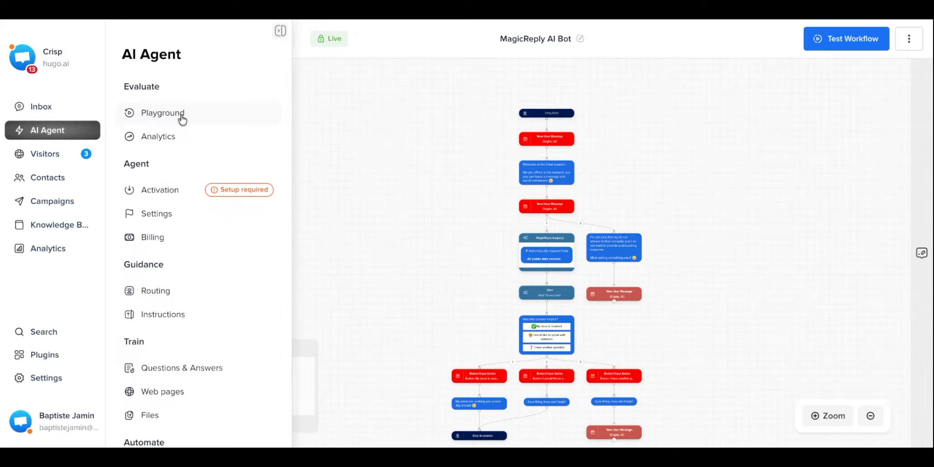
click(183, 119)
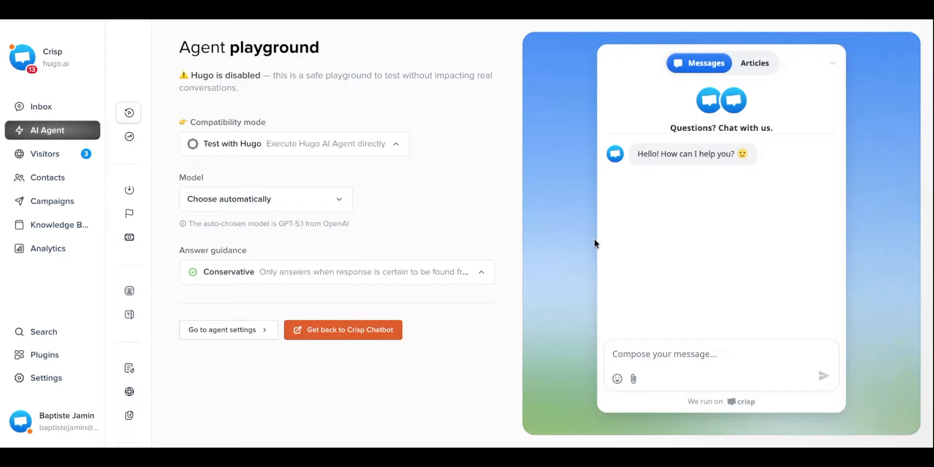
click(269, 152)
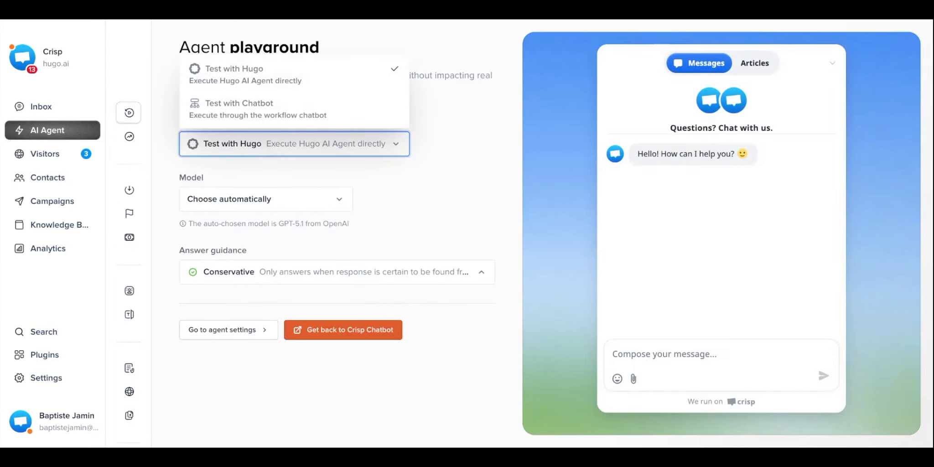
key(Escape)
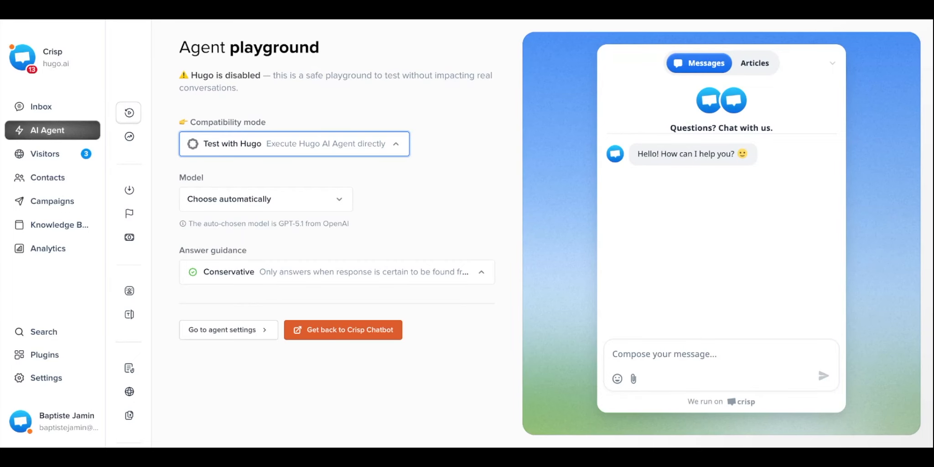
click(299, 146)
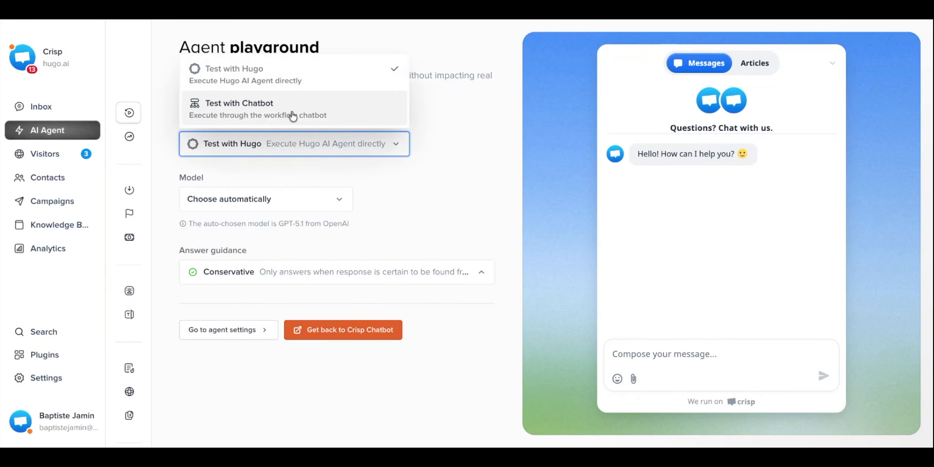
click(269, 119)
text(Hey there)
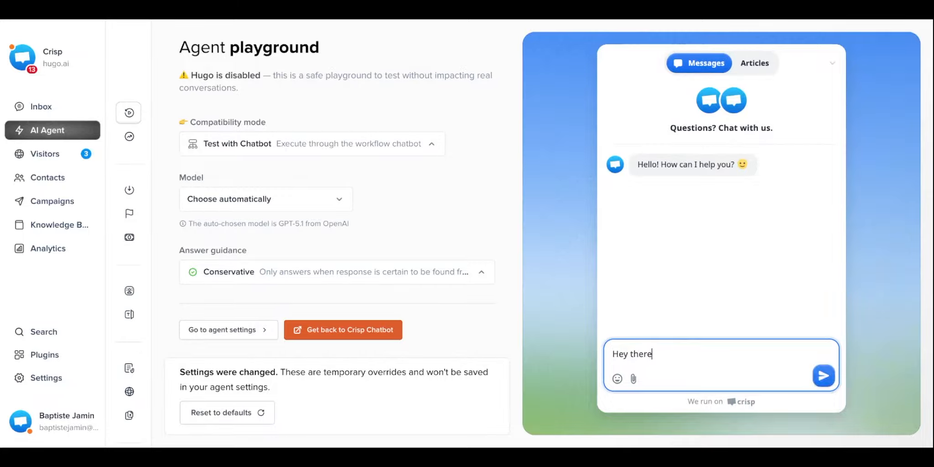
key(Return)
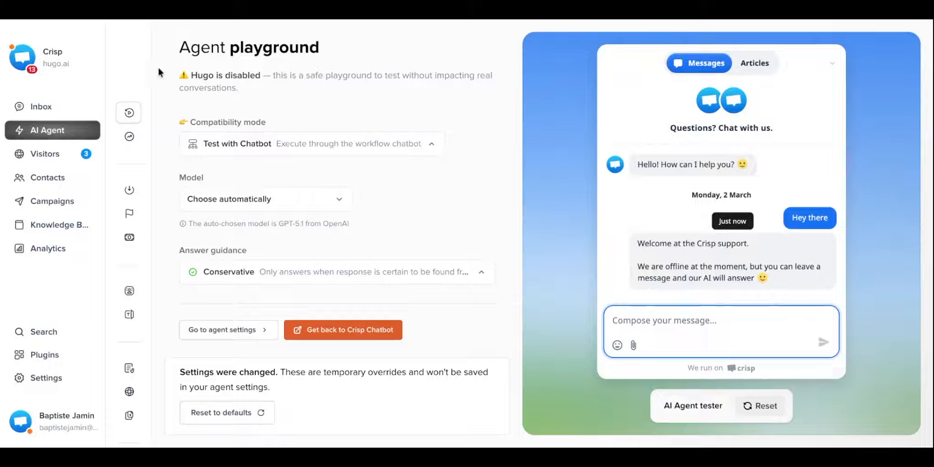
Examine the Questions & Answers training form, its question and answer fields, and the Files training page.
mouse_move(140, 34)
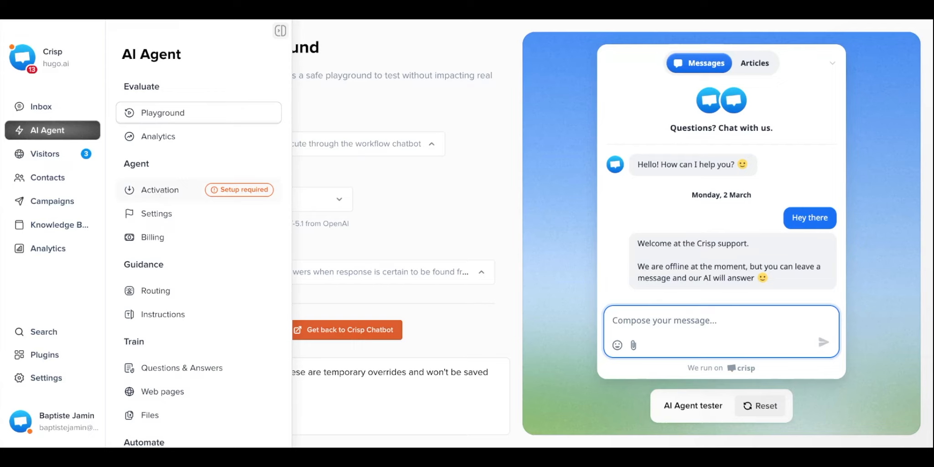
scroll(151, 339, down, 1)
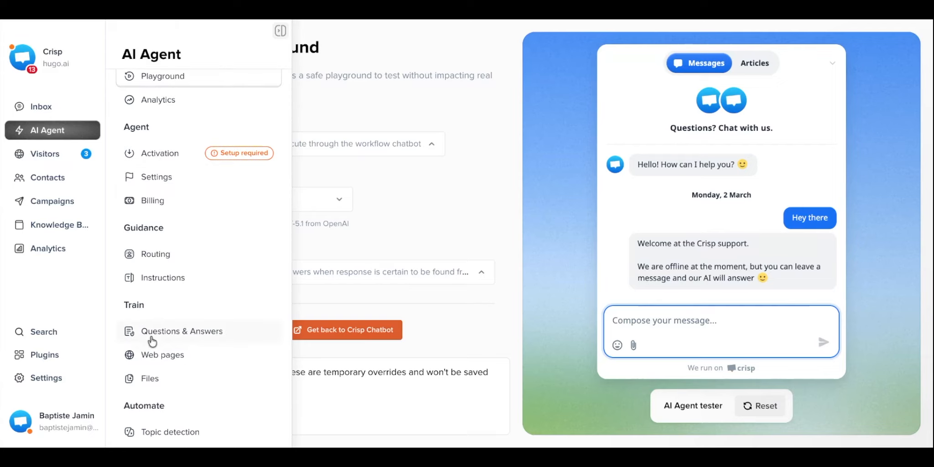
click(169, 333)
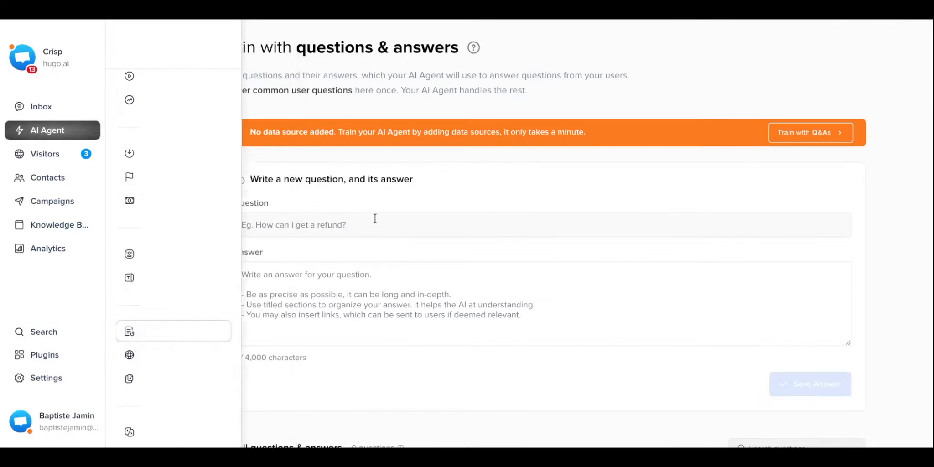
scroll(358, 225, down, 2)
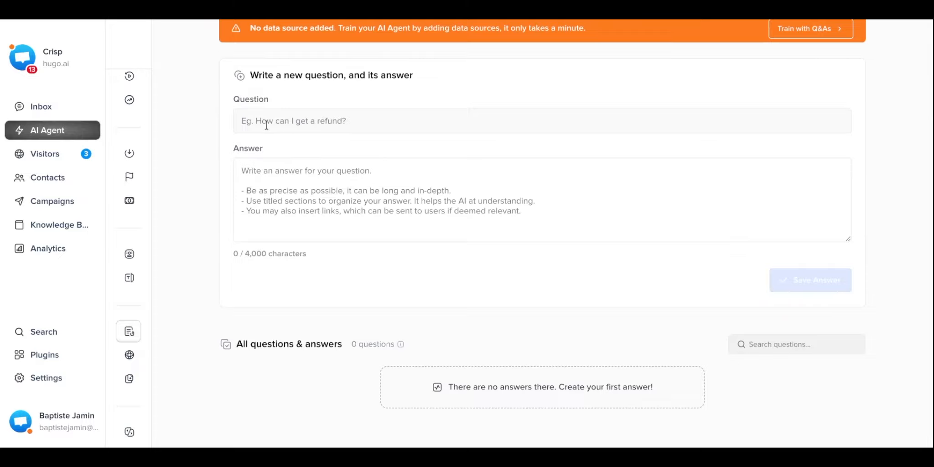
click(258, 192)
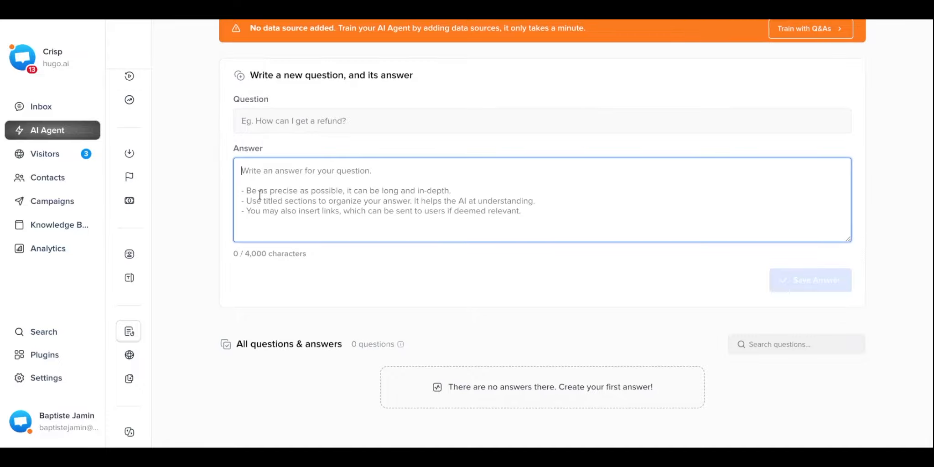
click(269, 127)
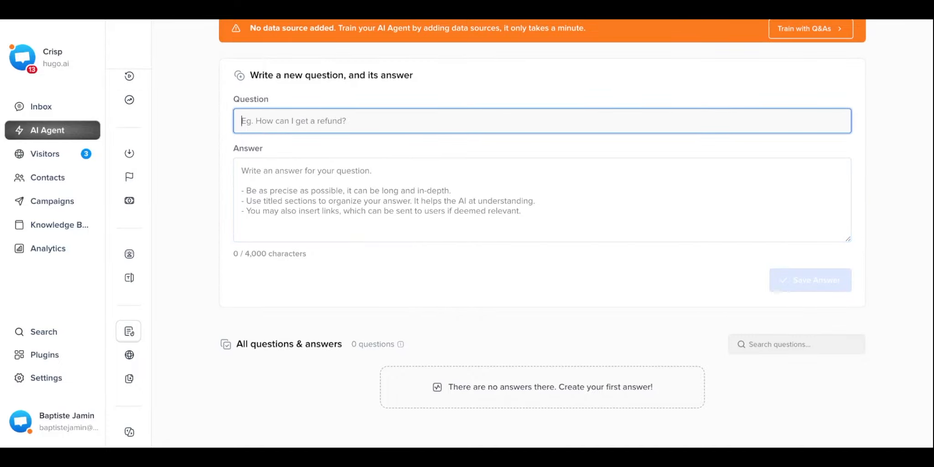
mouse_move(156, 398)
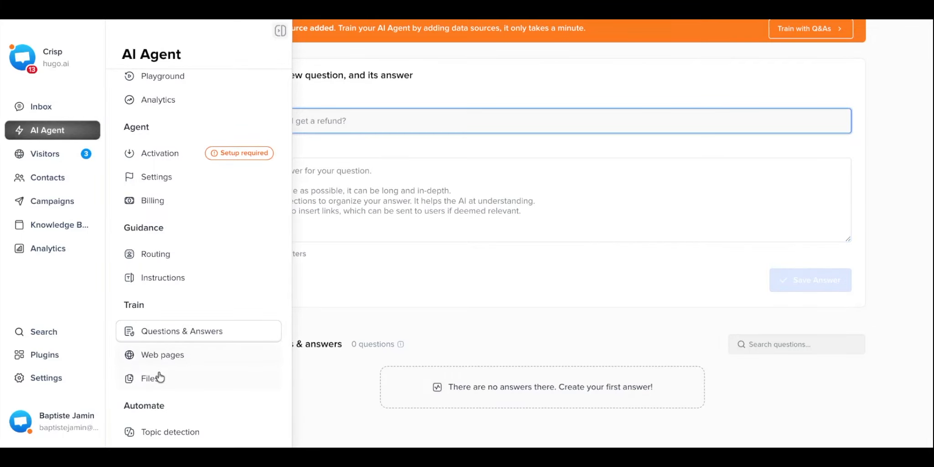
click(159, 377)
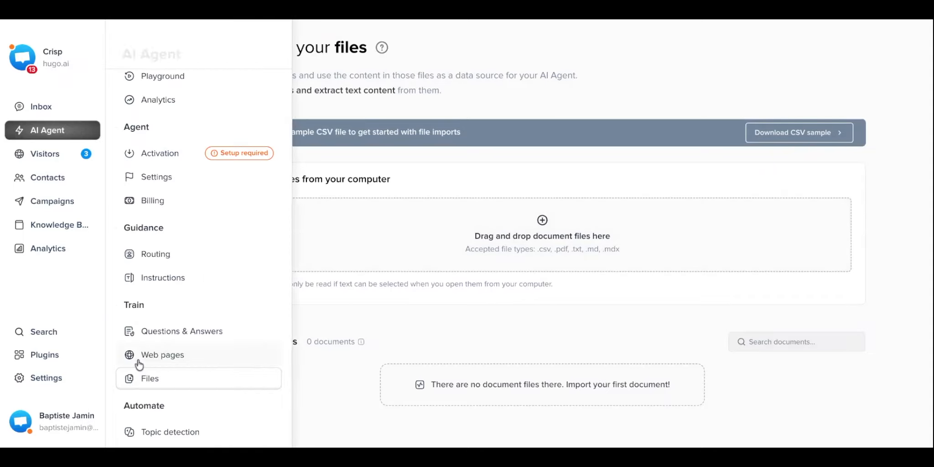
Re-crawl the crisp.chat website among the agent's web page training sources.
click(136, 354)
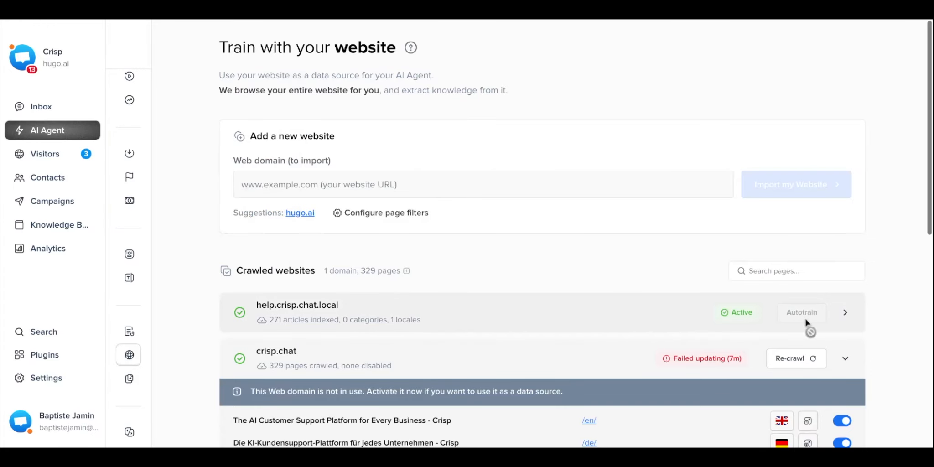
click(792, 359)
click(625, 290)
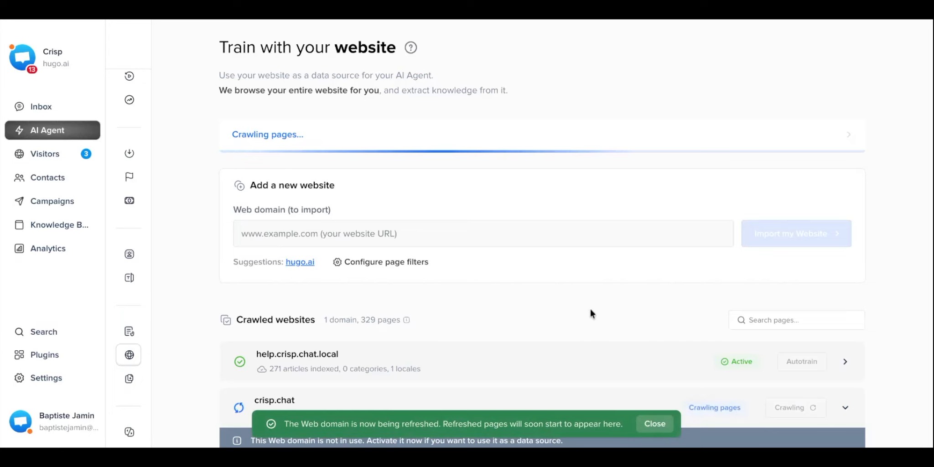
scroll(591, 309, down, 4)
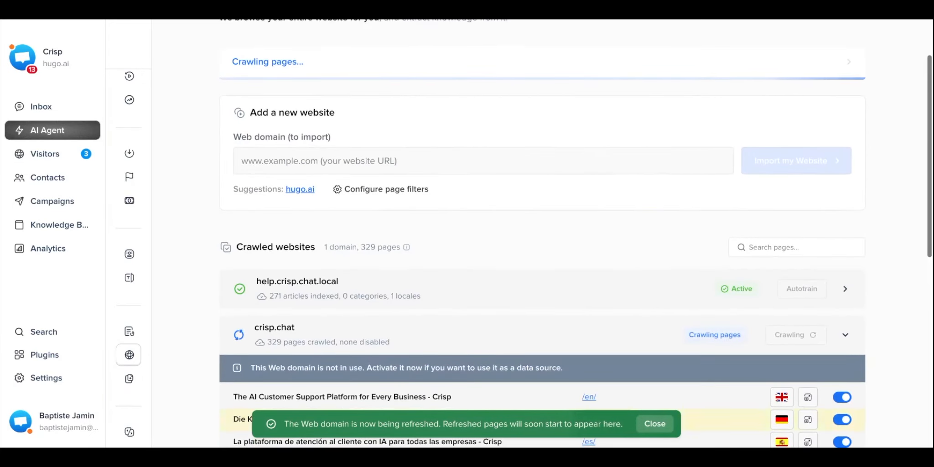
Open the AI agent's activation settings for new conversations.
mouse_move(156, 333)
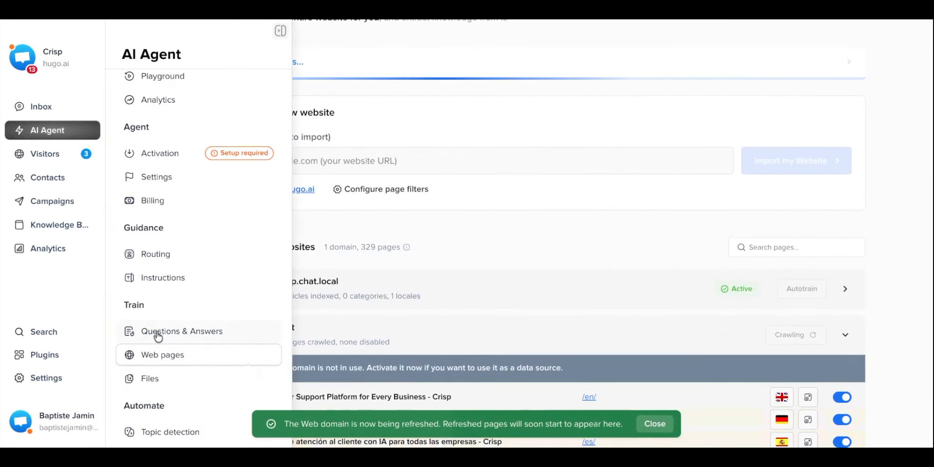
scroll(158, 335, down, 1)
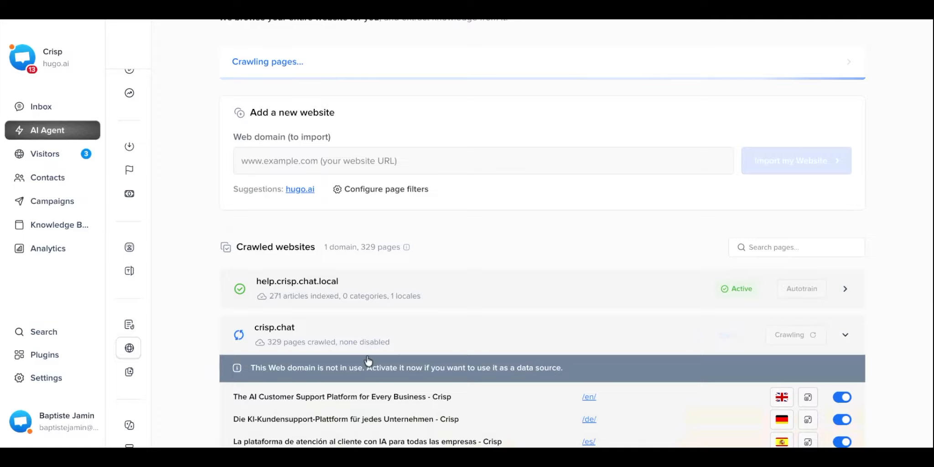
mouse_move(132, 363)
scroll(131, 361, down, 2)
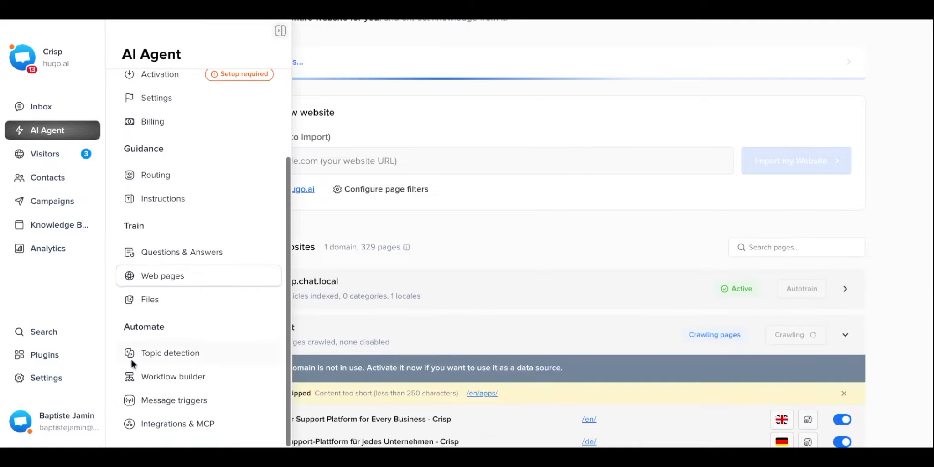
scroll(131, 359, up, 3)
scroll(130, 358, down, 1)
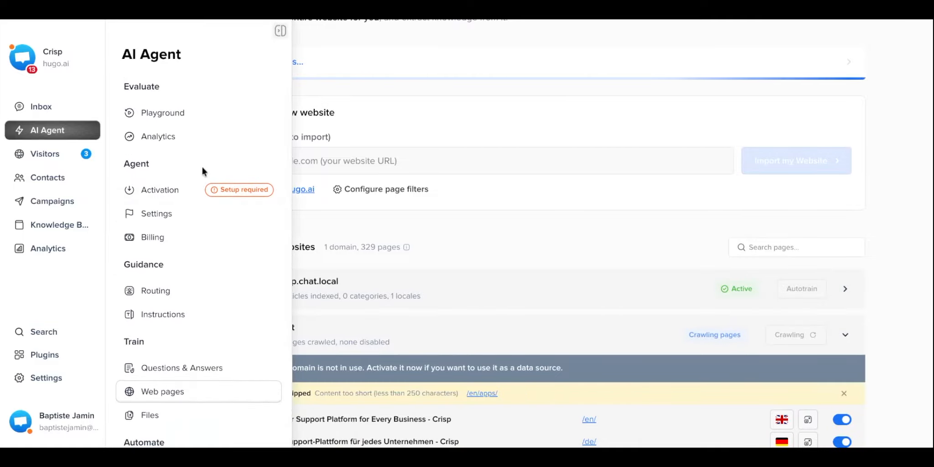
click(181, 199)
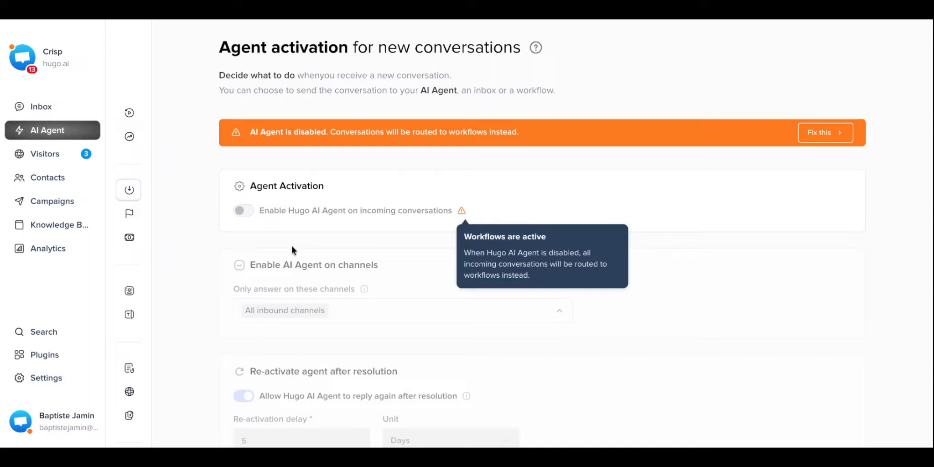
Enable the Hugo AI Agent on incoming conversations and save the activation change.
click(286, 213)
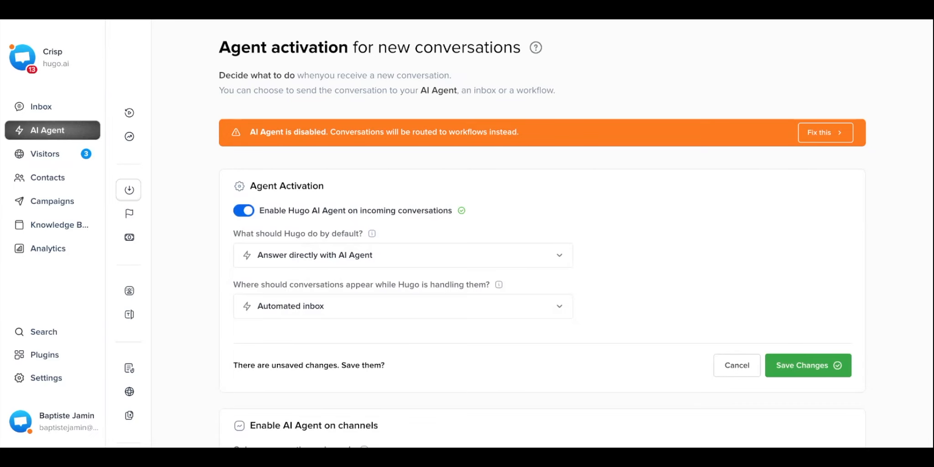
click(812, 369)
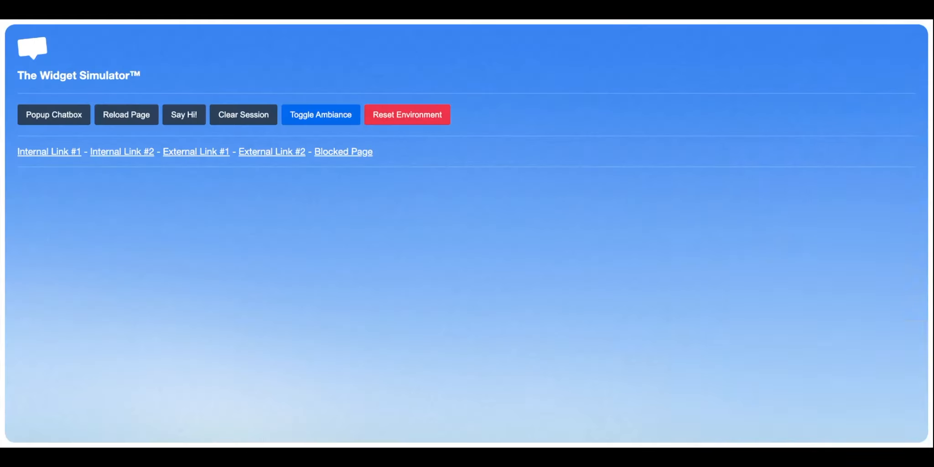
Switch to the Widget Simulator, clear the session and send "Hey there" in the website chatbox.
click(260, 114)
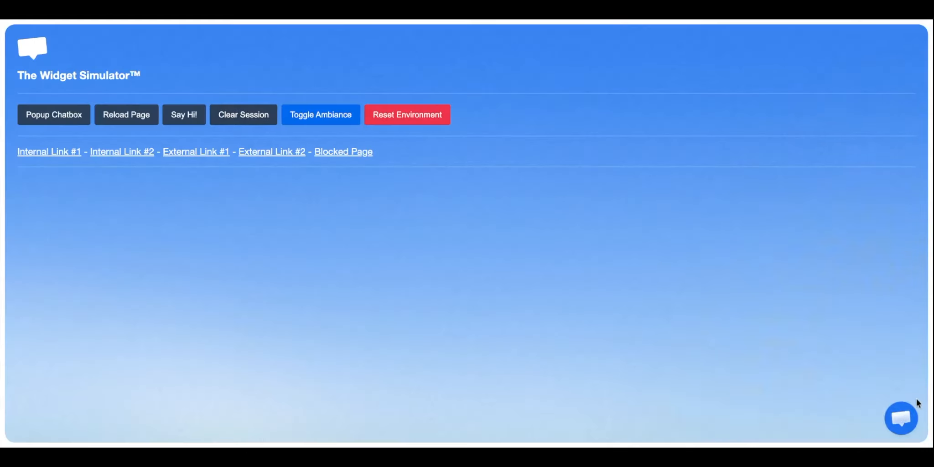
click(915, 401)
text(Heyt ghd)
key(BackSpace)
key(BackSpace)
key(BackSpace)
key(BackSpace)
key(BackSpace)
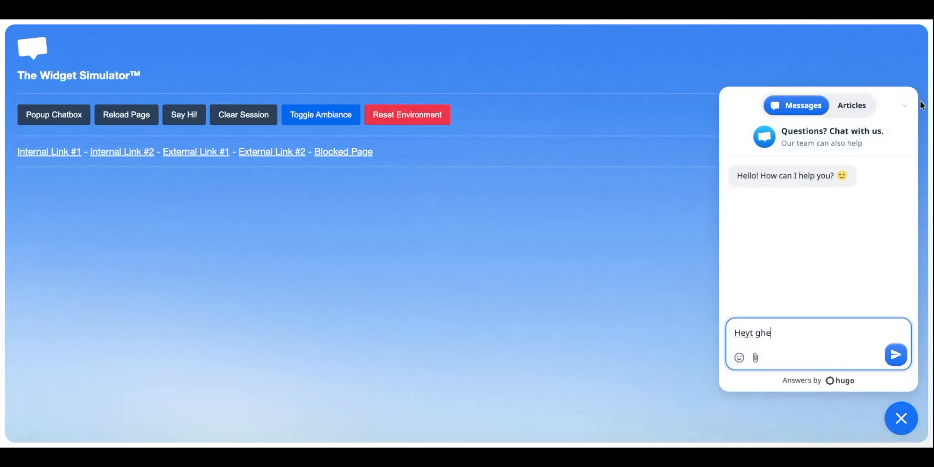
text(t)
text(here)
key(Return)
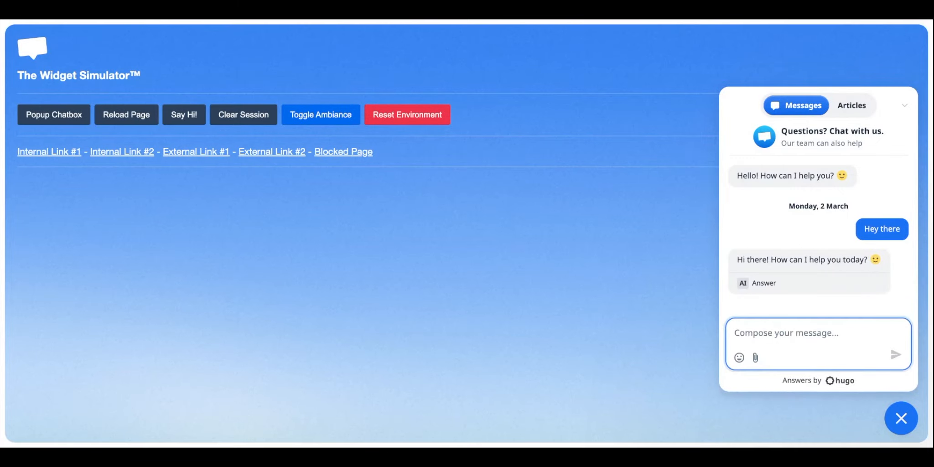
Ask the agent "what is crisp?" in the chatbox and open the resulting conversation in Crisp's Automated inbox.
text(what is crisp)
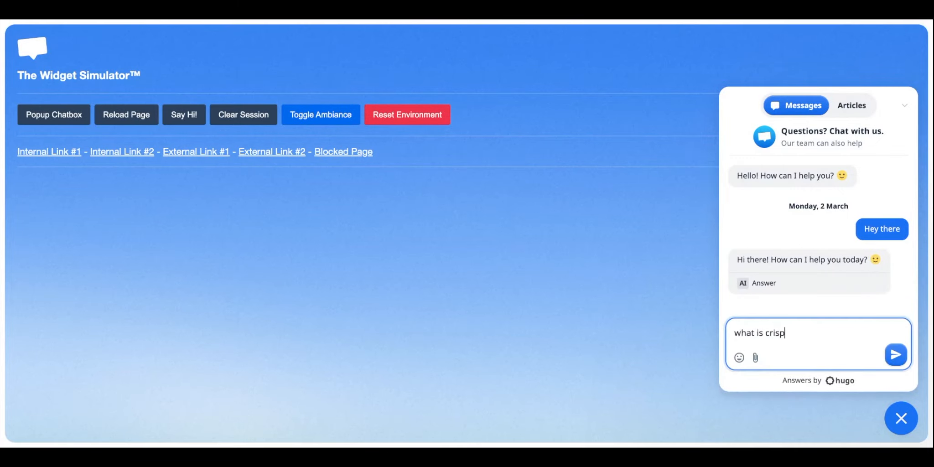
text(?)
key(Return)
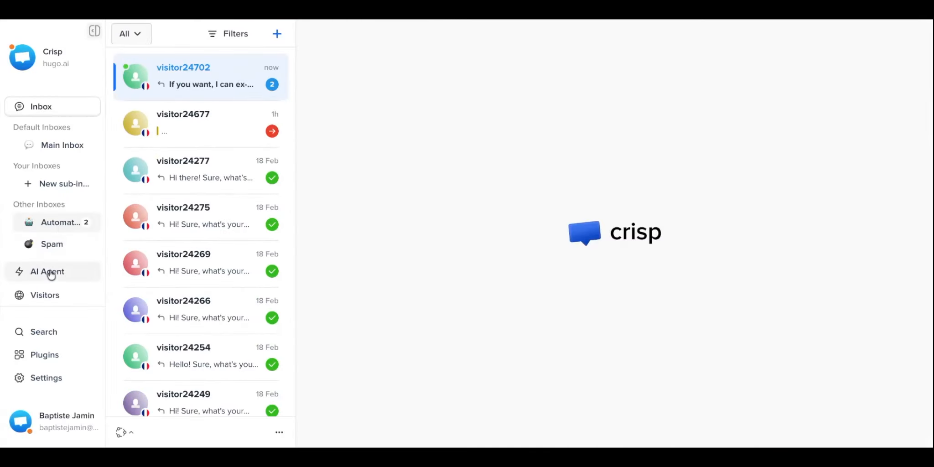
click(173, 66)
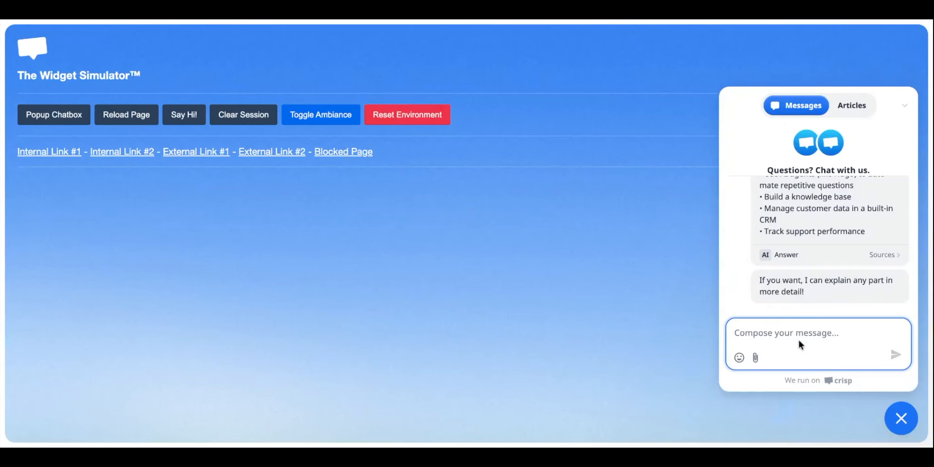
Send "i have an important problem. i want to reach the team please" from the Widget Simulator and open the transferred conversation in Crisp's Main Inbox.
text(i have an i)
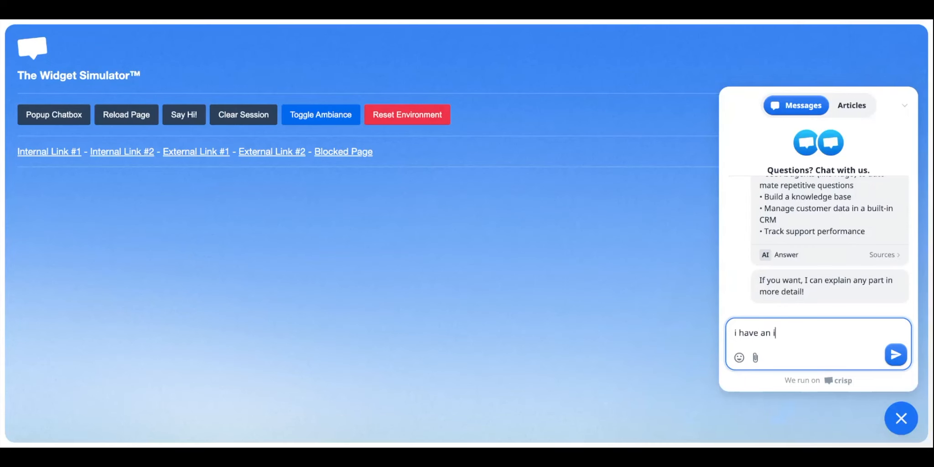
text(mportant problem)
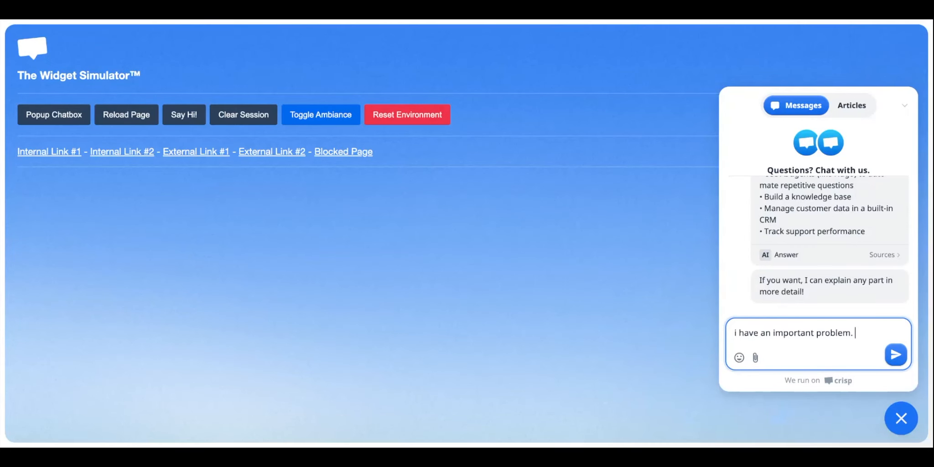
text(. i want to rech)
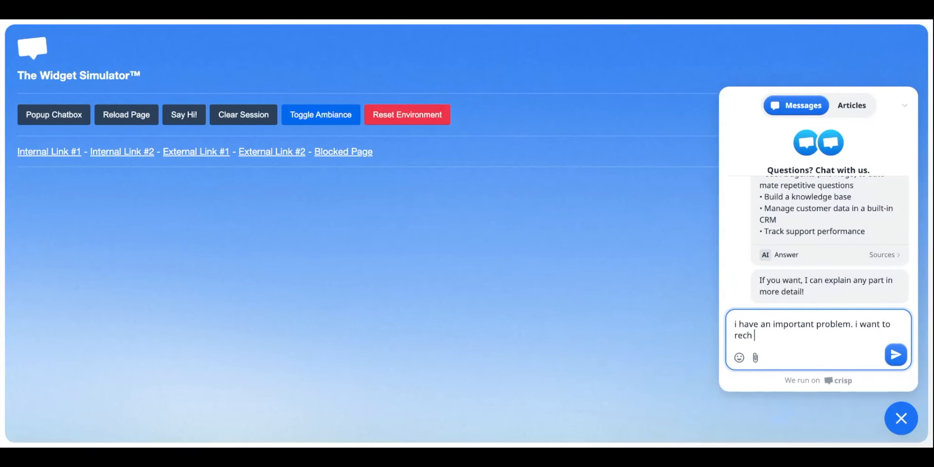
key(BackSpace)
key(BackSpace)
text(ach the team please)
key(Return)
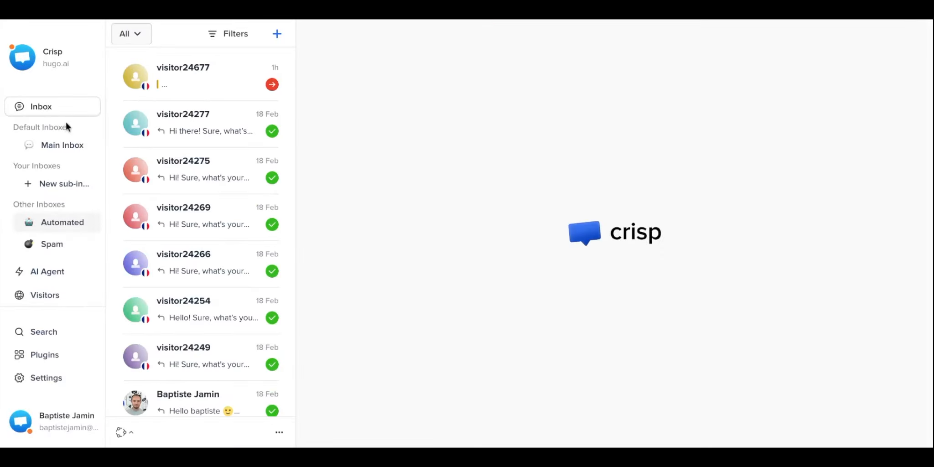
click(59, 146)
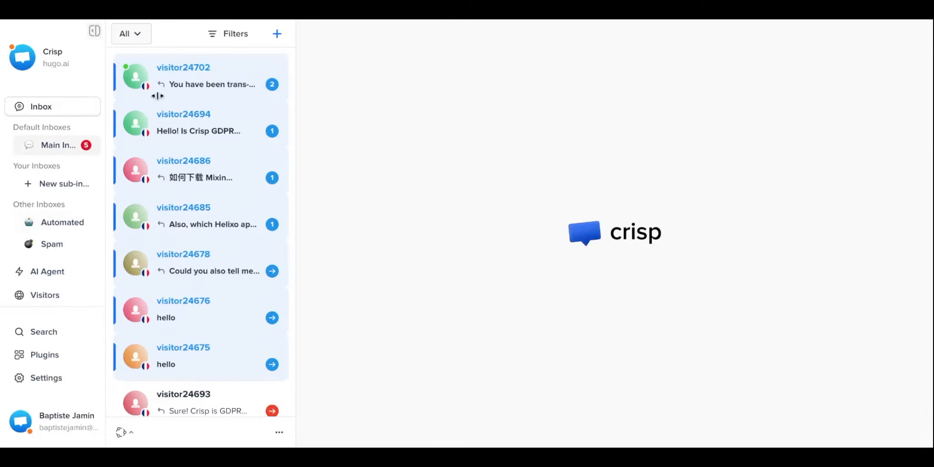
click(217, 74)
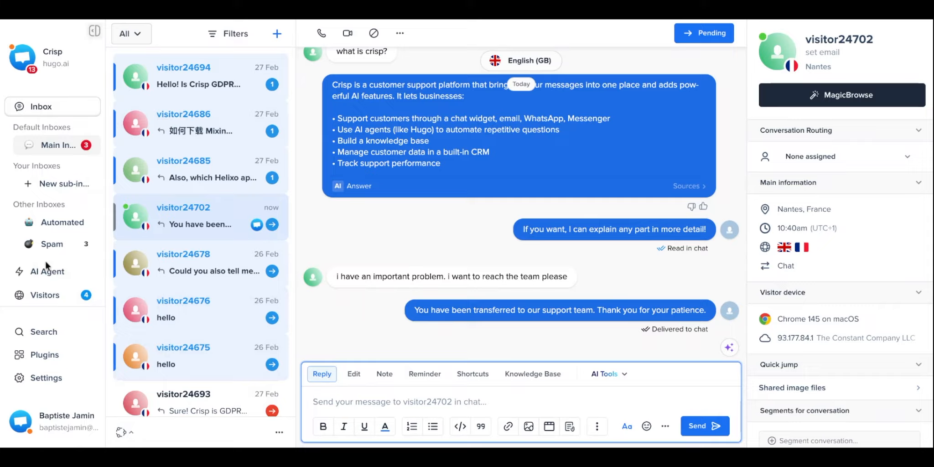
Return to the AI agent's activation settings and examine the inbox options for conversations that Hugo is handling.
click(39, 272)
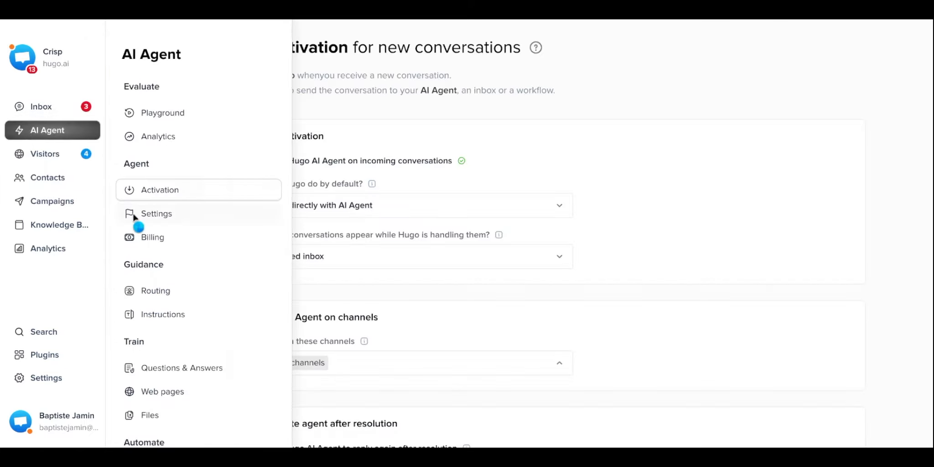
scroll(442, 230, down, 2)
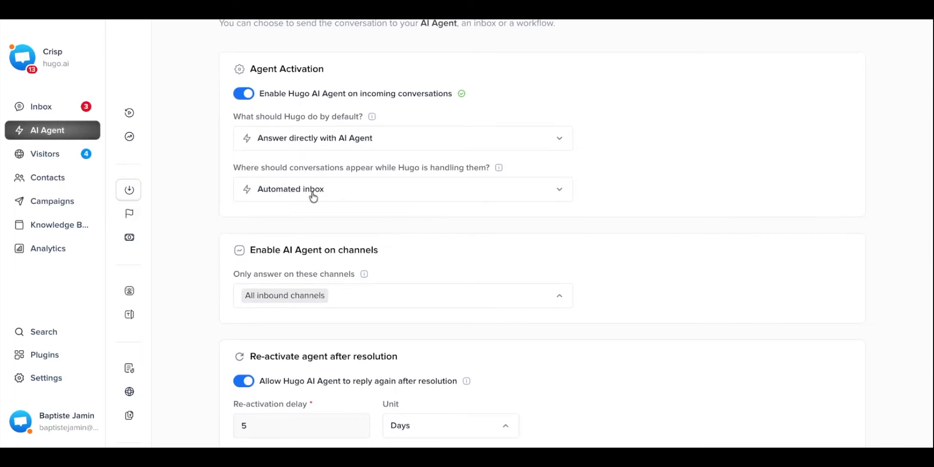
scroll(394, 282, up, 2)
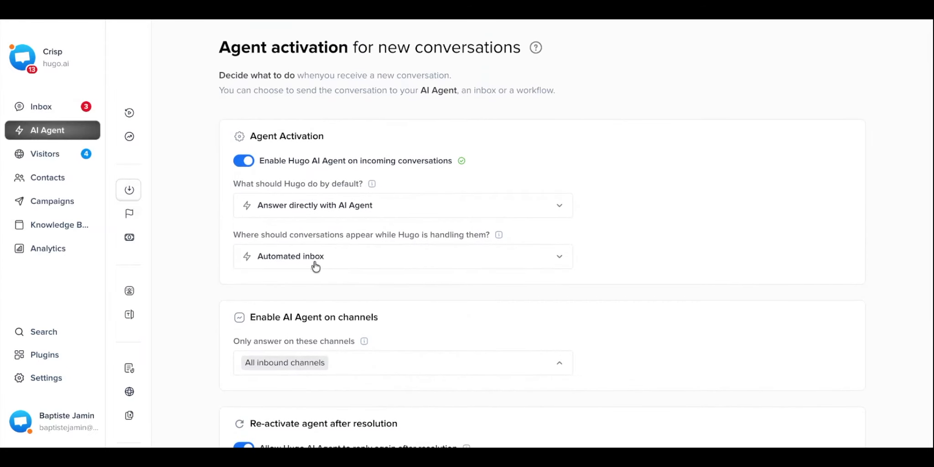
click(315, 266)
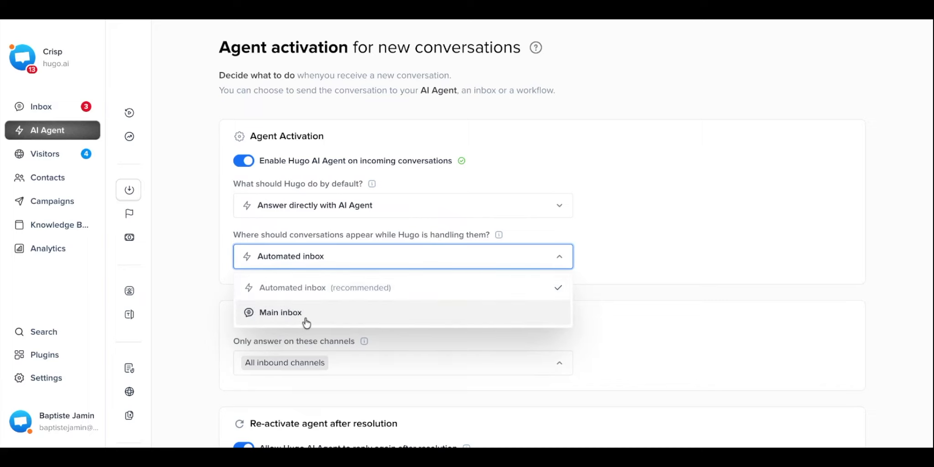
click(218, 327)
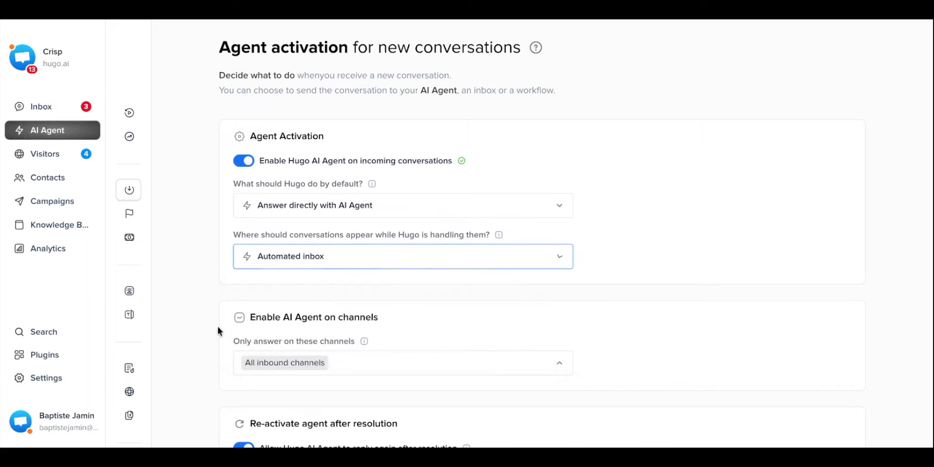
Restrict the AI Agent to answering only on the Chat and WhatsApp channels and save the change.
scroll(217, 327, down, 1)
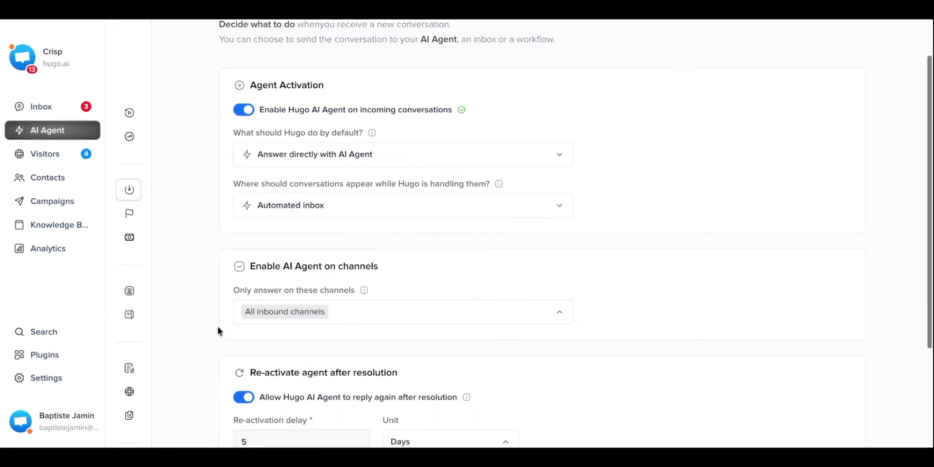
click(277, 310)
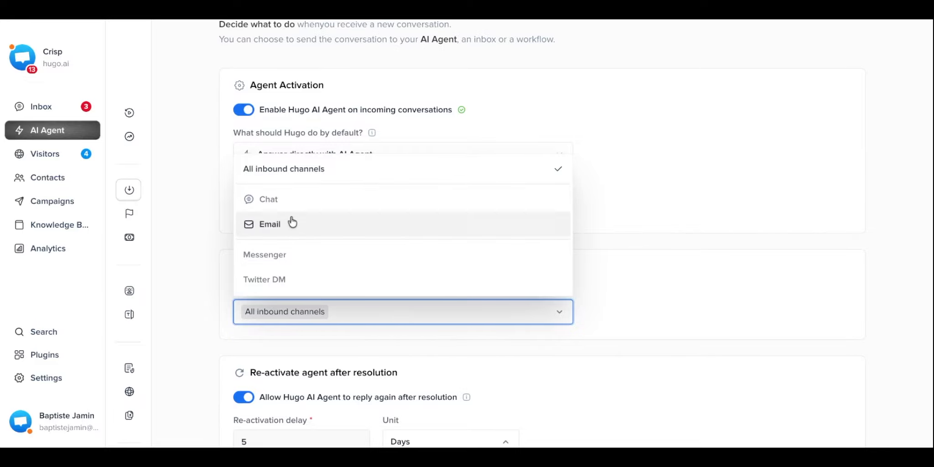
scroll(290, 221, down, 2)
scroll(291, 219, up, 2)
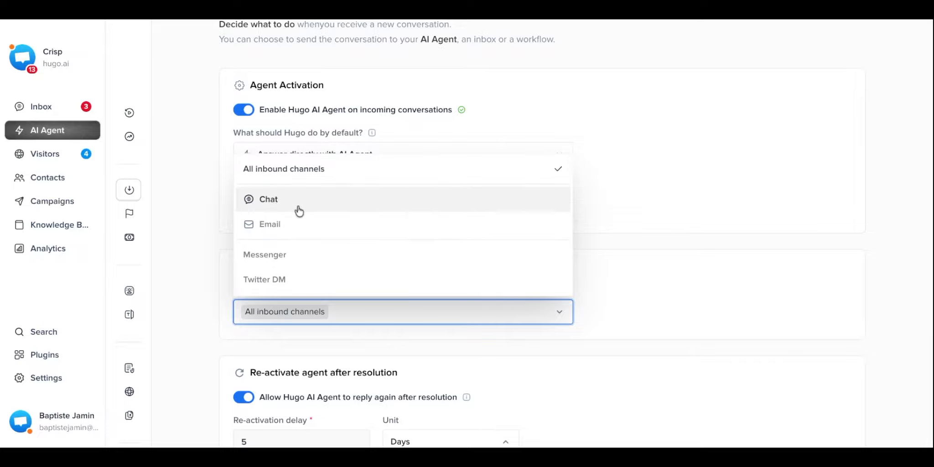
click(299, 210)
click(287, 317)
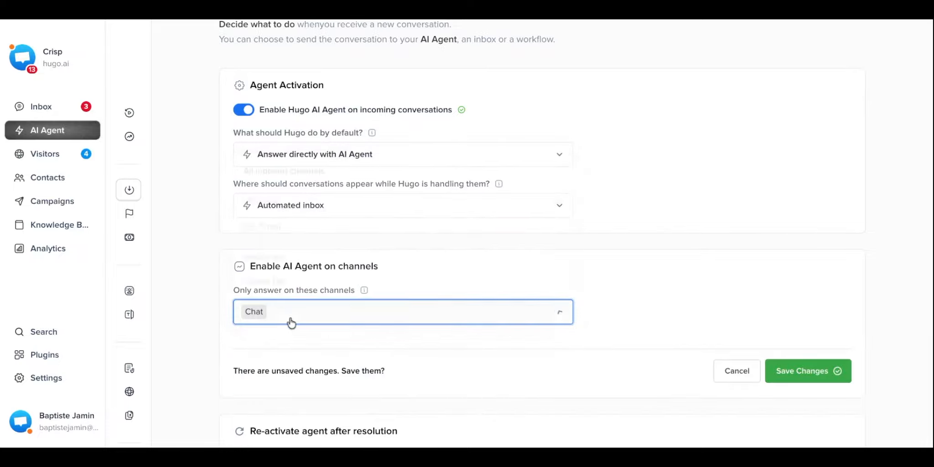
click(290, 320)
scroll(304, 279, down, 5)
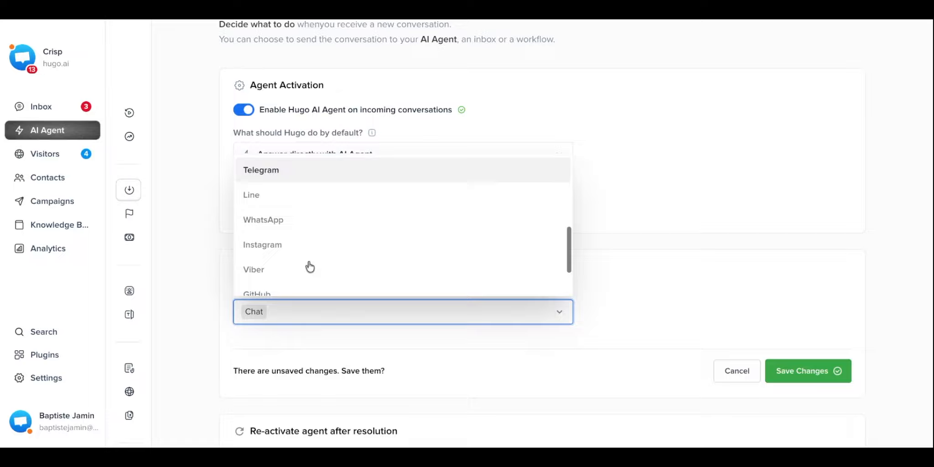
click(292, 223)
click(814, 372)
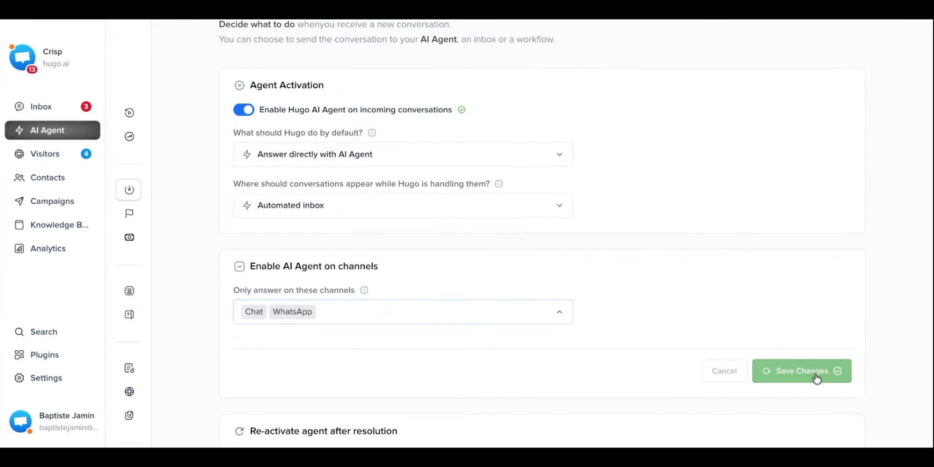
Show office hours availability when escalating, run the AI Agent only outside office hours, and set the timezone to Europe/Paris.
scroll(655, 230, down, 3)
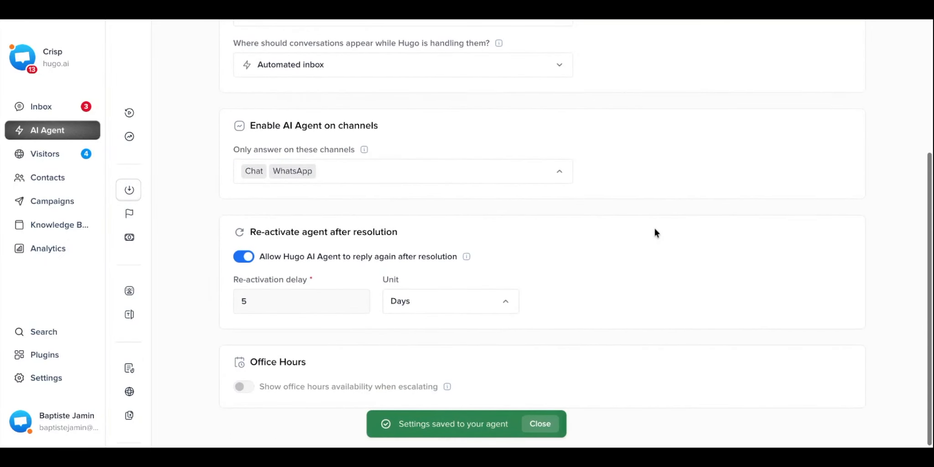
click(244, 388)
scroll(245, 391, down, 3)
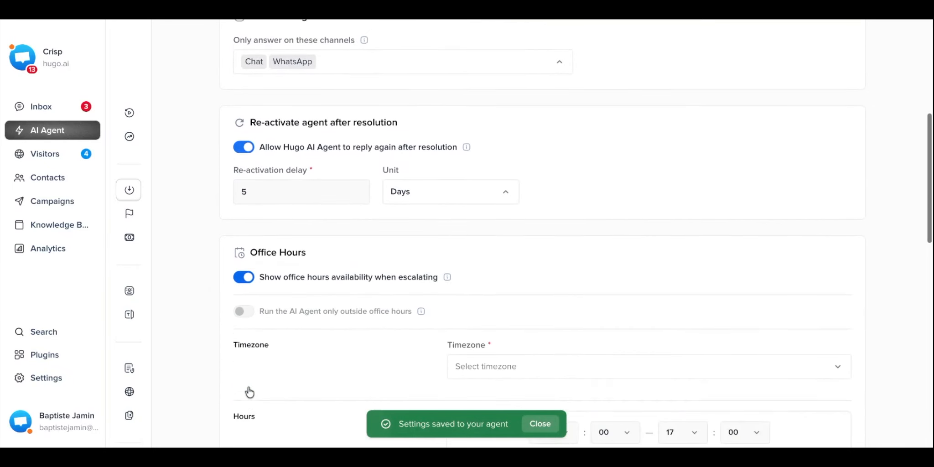
scroll(250, 284, down, 3)
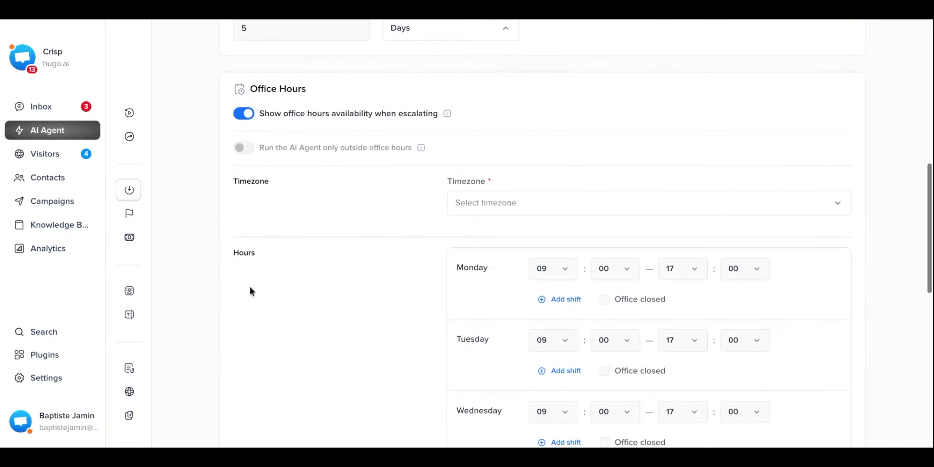
click(244, 147)
click(562, 203)
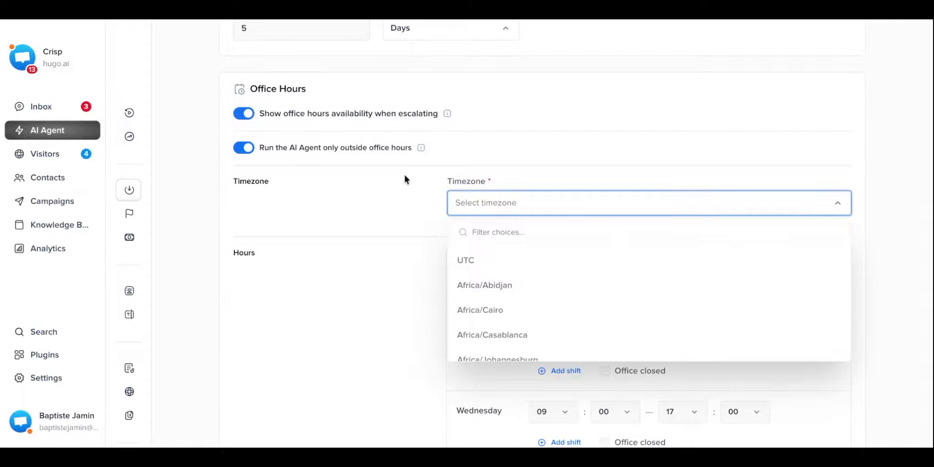
text(paris)
click(537, 261)
Examine the office hours schedule from Monday to Sunday and the holidays section.
scroll(378, 315, down, 4)
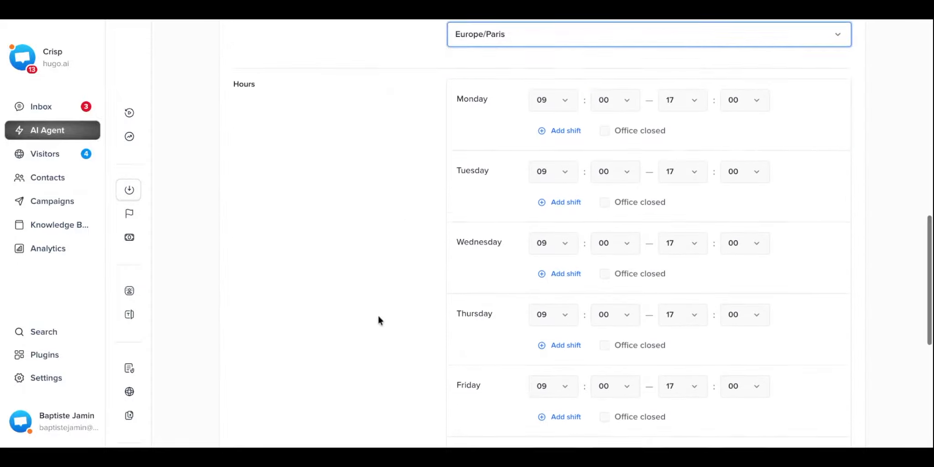
scroll(671, 117, down, 2)
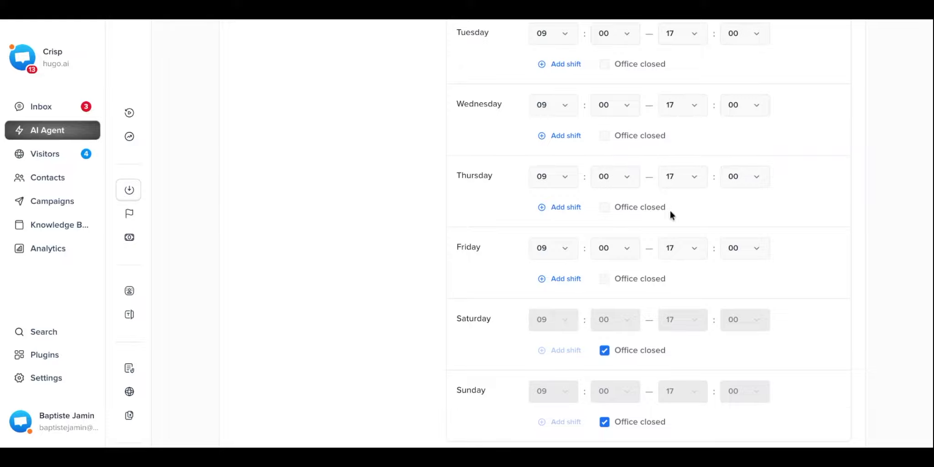
scroll(670, 211, up, 4)
scroll(464, 141, down, 1)
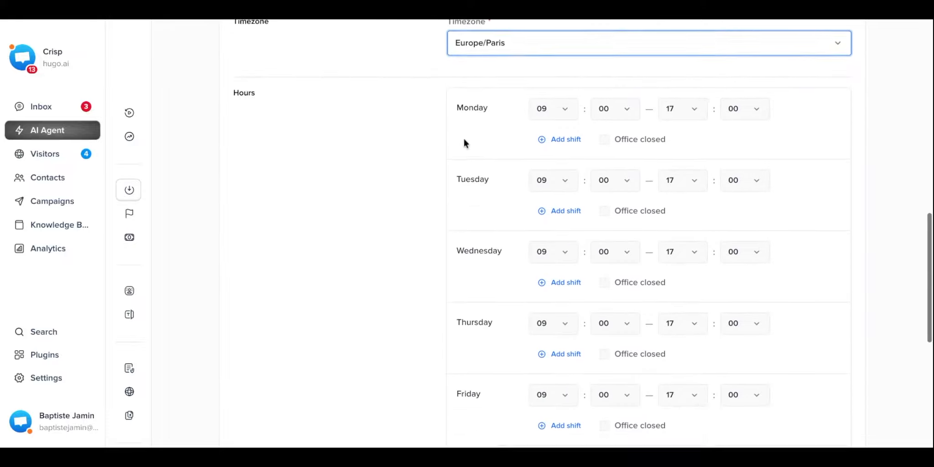
scroll(470, 109, down, 3)
scroll(487, 309, down, 3)
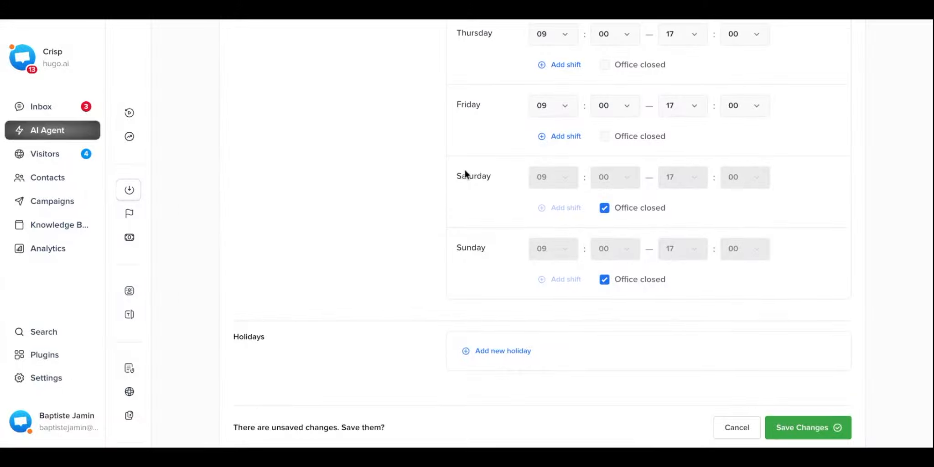
scroll(475, 211, up, 7)
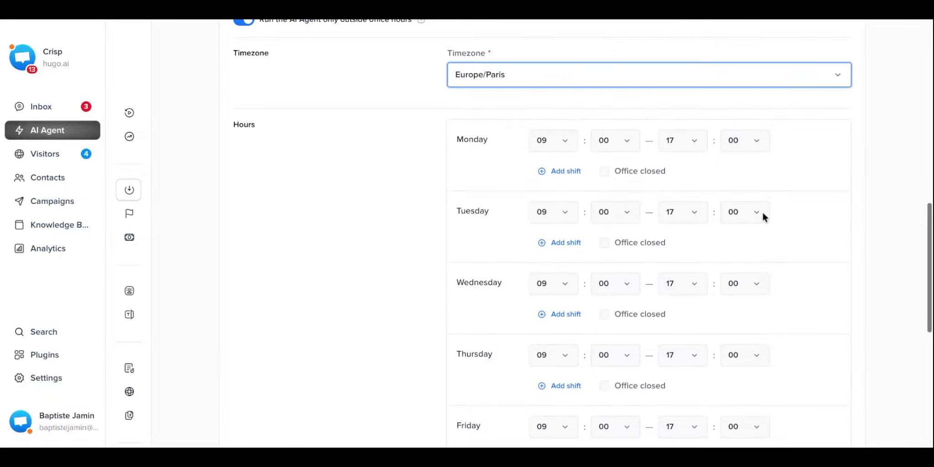
scroll(757, 201, down, 8)
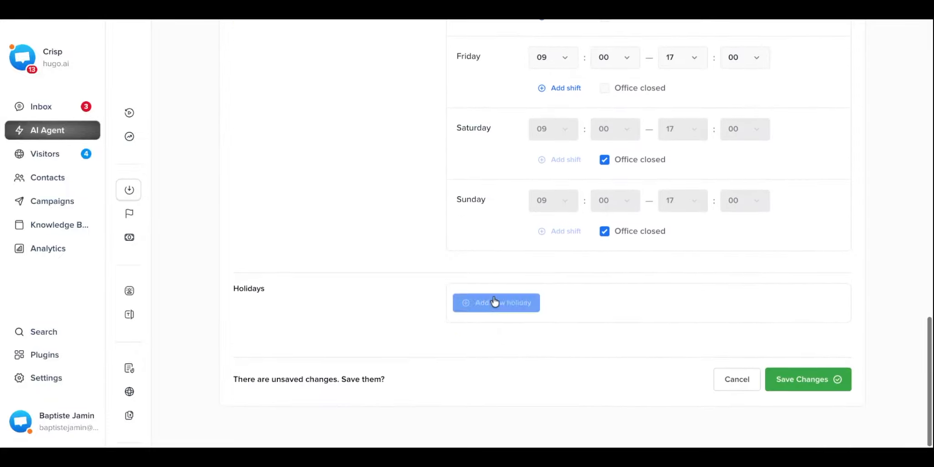
Review the rest of the weekly office hours schedule and save the office hours settings.
click(789, 385)
scroll(778, 328, down, 8)
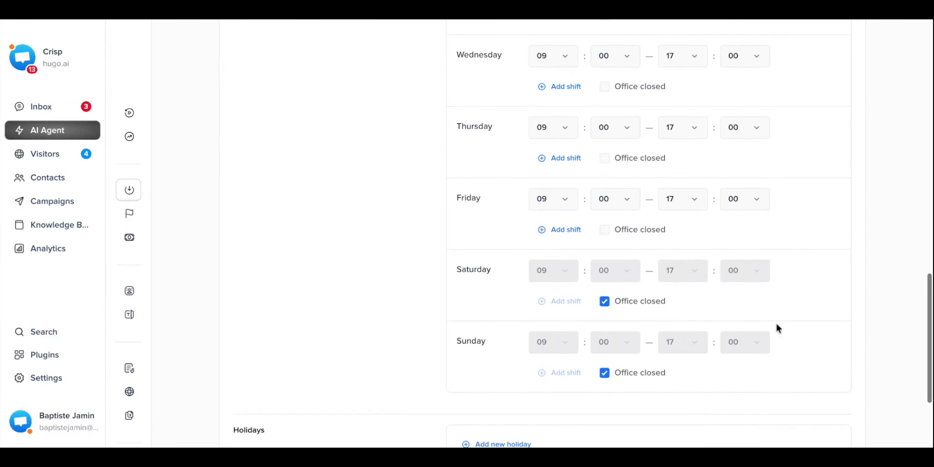
scroll(778, 328, down, 3)
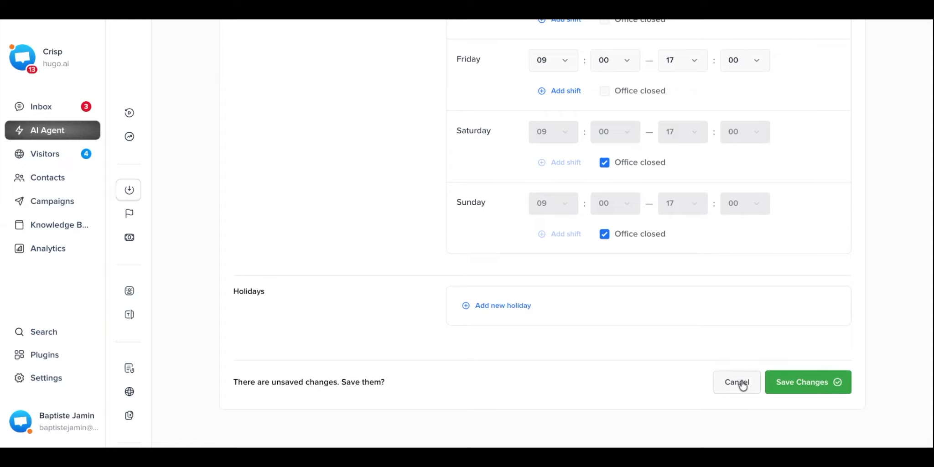
click(786, 382)
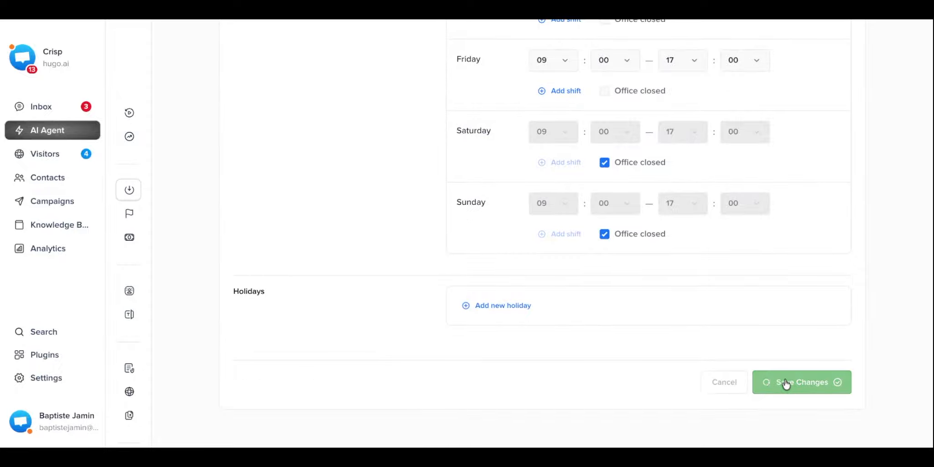
In the agent's activation settings, route new conversations by default to the MagicReply AI Bot workflow and save the change.
mouse_move(140, 188)
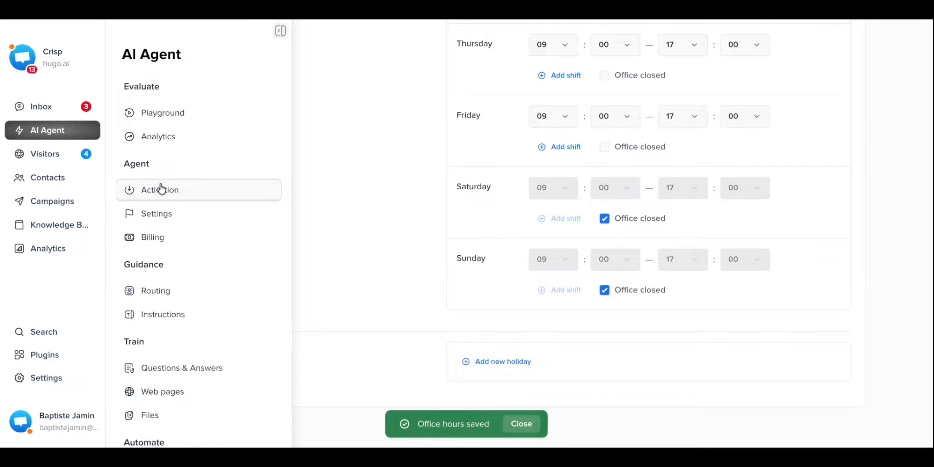
click(157, 196)
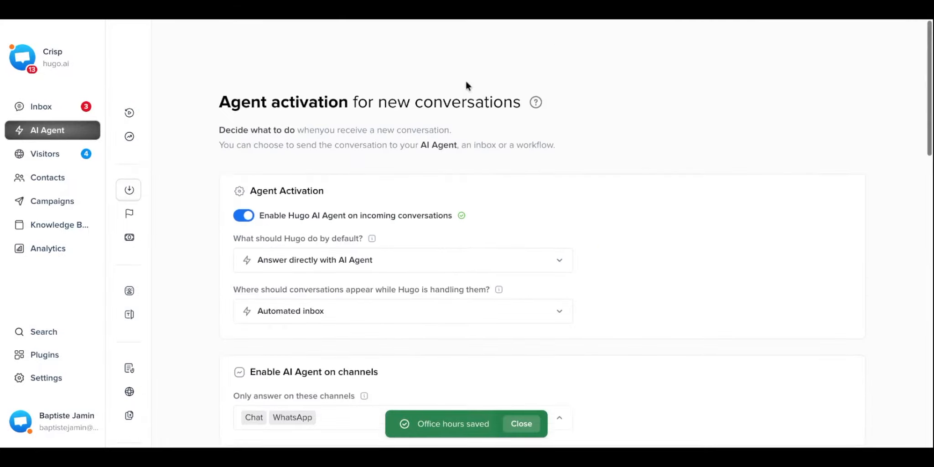
scroll(323, 208, down, 2)
click(322, 206)
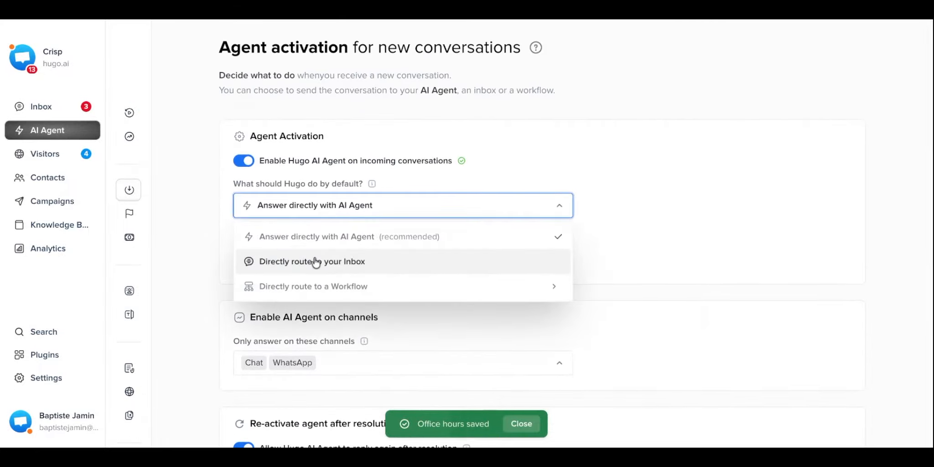
mouse_move(526, 292)
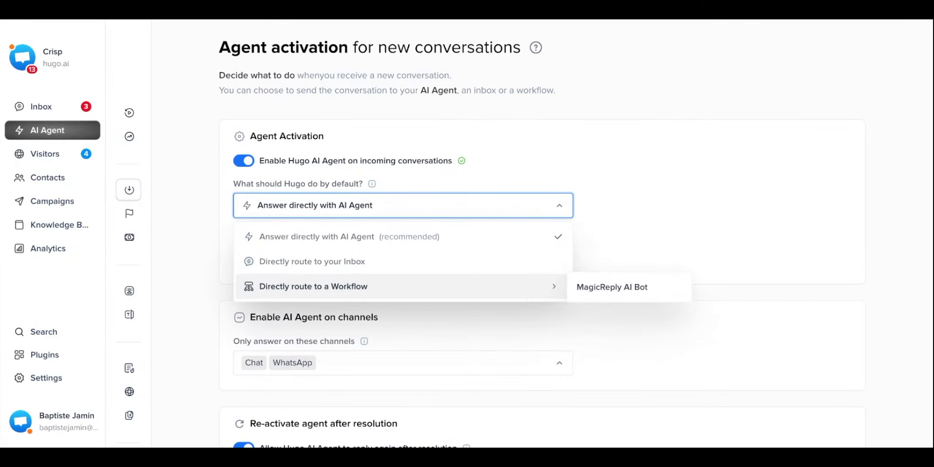
click(584, 293)
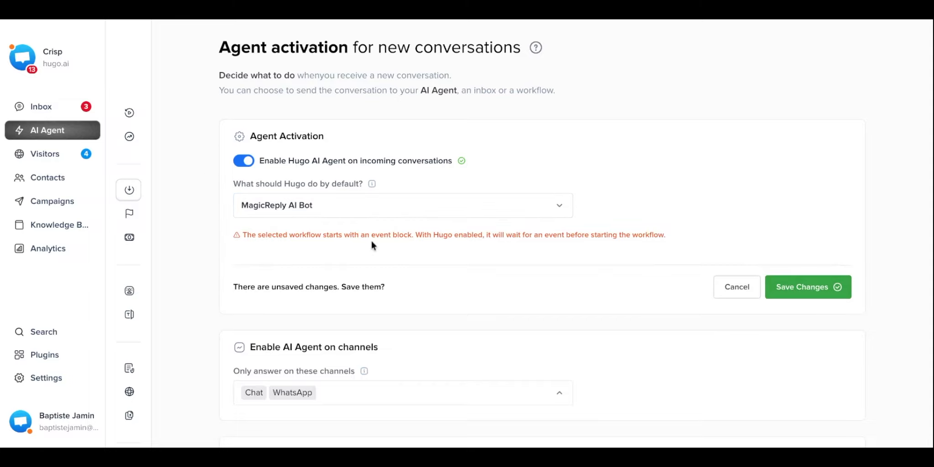
click(799, 295)
Go to the workflow builder, hide the workflow creation banner and open the MagicReply AI Bot workflow.
mouse_move(139, 386)
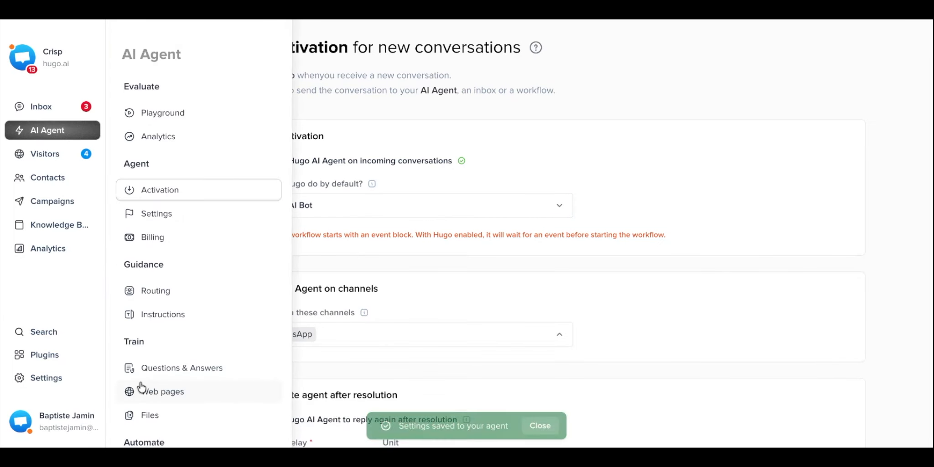
scroll(139, 385, down, 3)
click(186, 385)
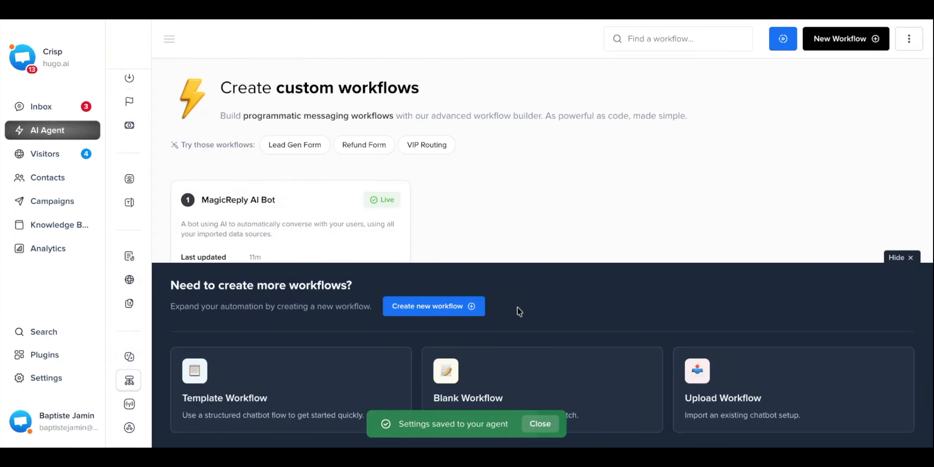
click(908, 258)
click(347, 237)
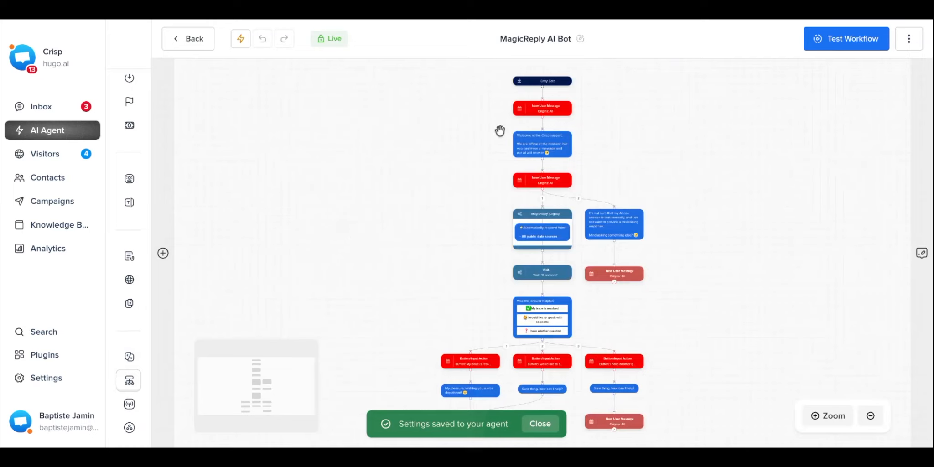
Delete the New User Message block directly below the Entry Gate, then save and deploy the workflow.
scroll(547, 111, up, 4)
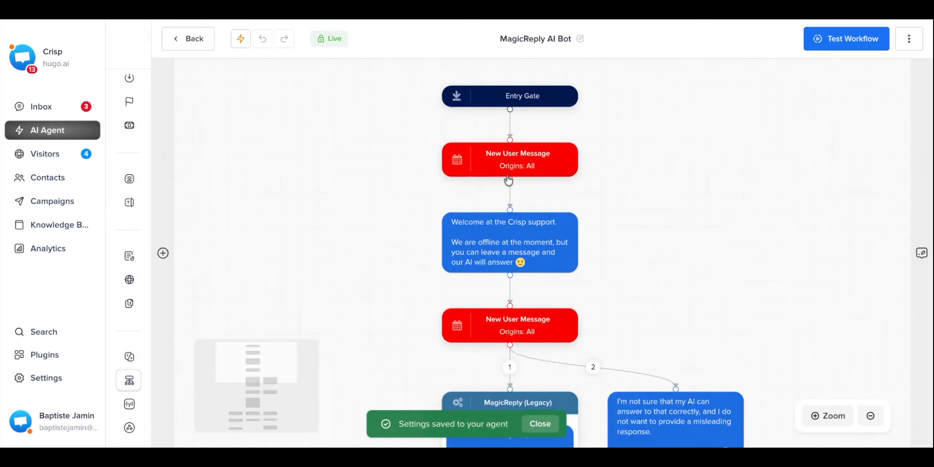
mouse_move(474, 161)
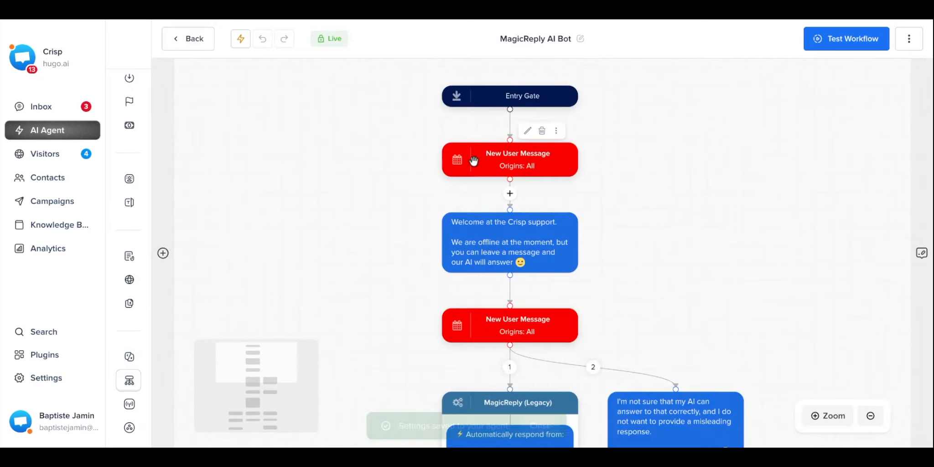
key(Delete)
key(Return)
click(269, 45)
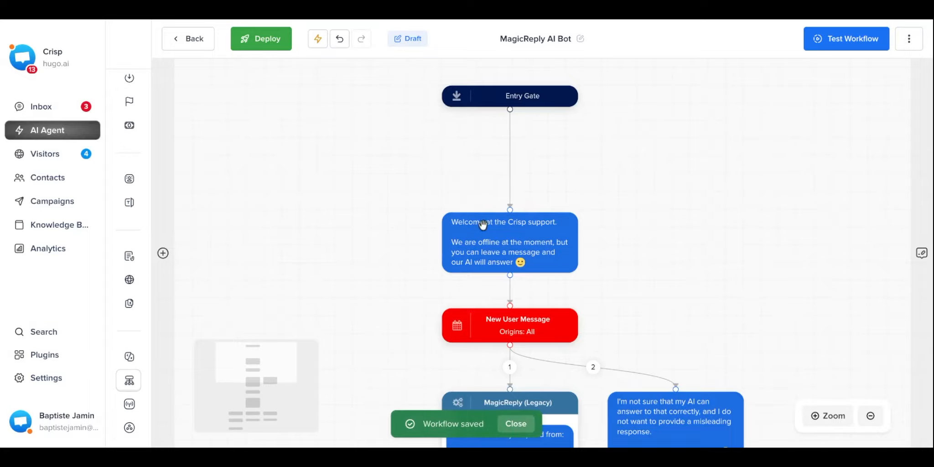
click(267, 42)
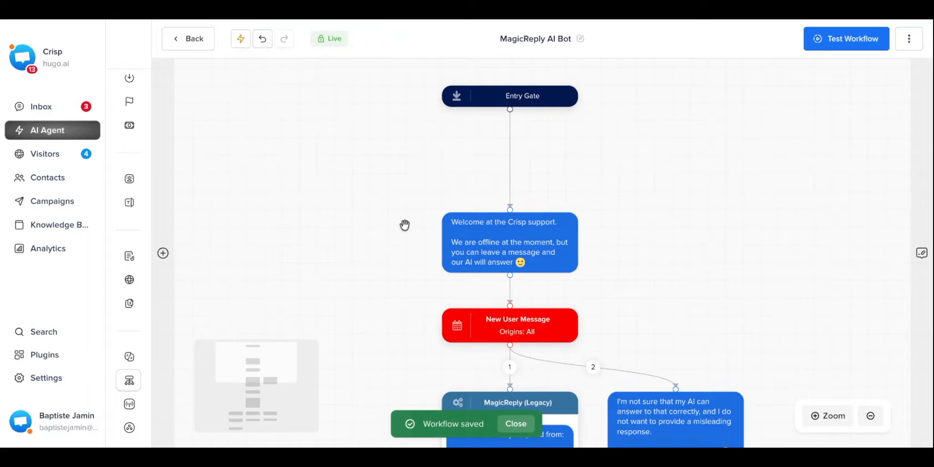
Delete the MagicReply (Legacy) block, its fallback message and all the blocks that follow below the remaining New User Message block.
scroll(404, 225, down, 3)
scroll(404, 225, down, 2)
scroll(477, 296, down, 2)
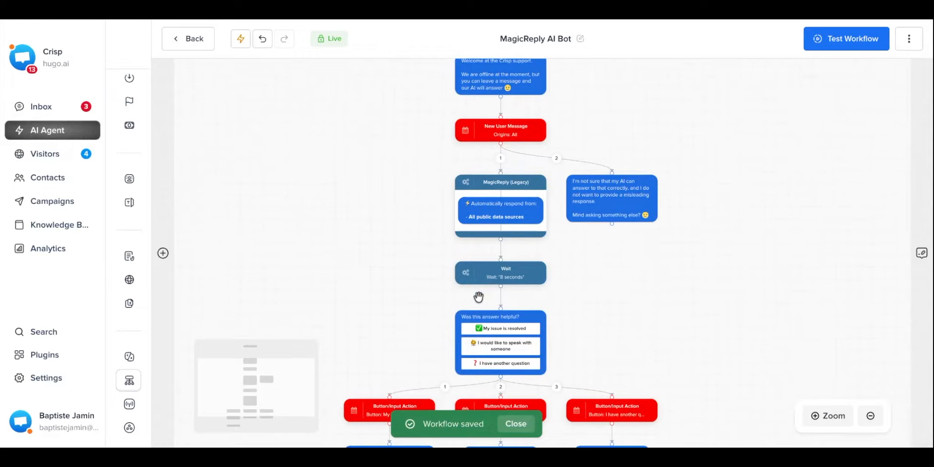
scroll(489, 298, down, 2)
scroll(464, 150, down, 1)
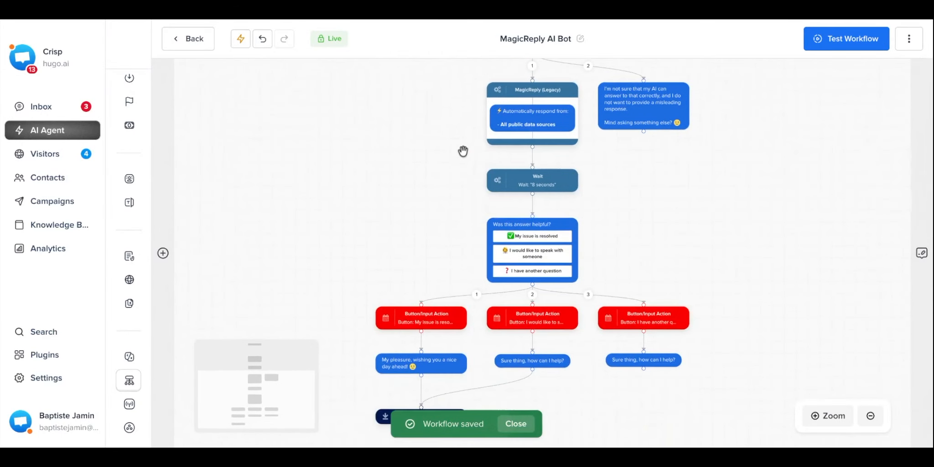
scroll(459, 160, down, 2)
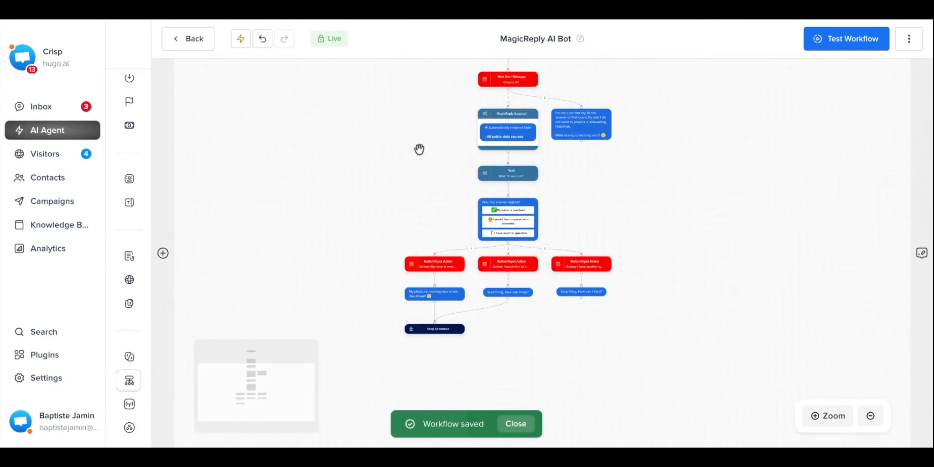
drag(357, 117, 661, 336)
key(Delete)
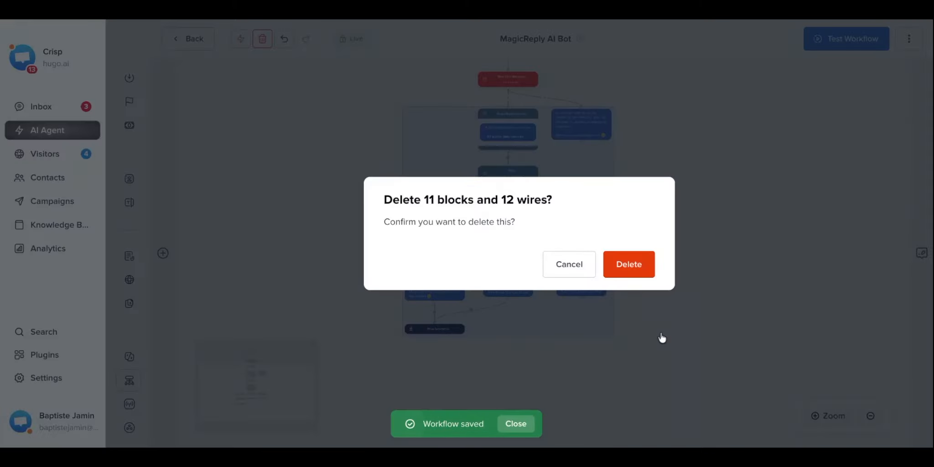
key(Return)
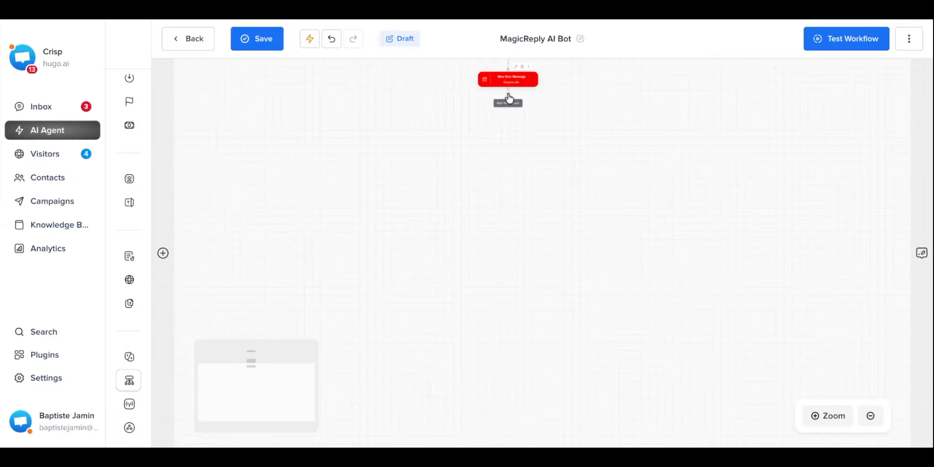
Add an Answer with Hugo agent block after the New User Message block without instructions, then save and deploy the workflow.
click(506, 101)
click(497, 136)
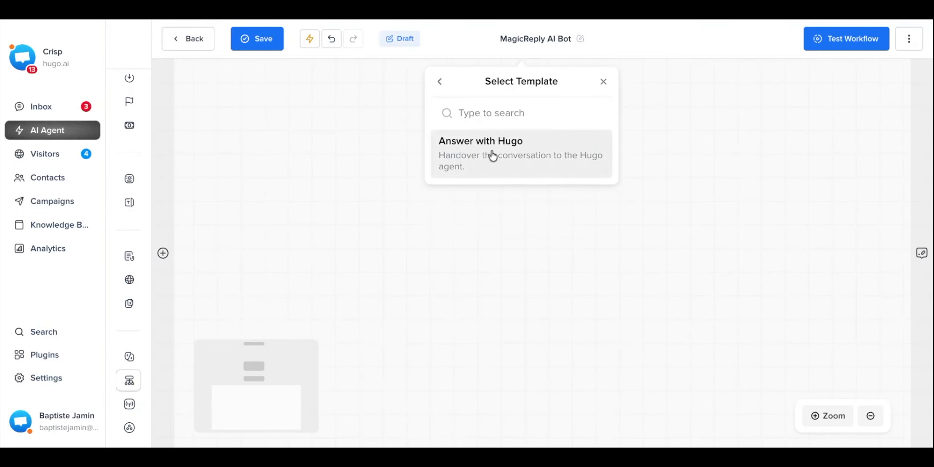
click(493, 153)
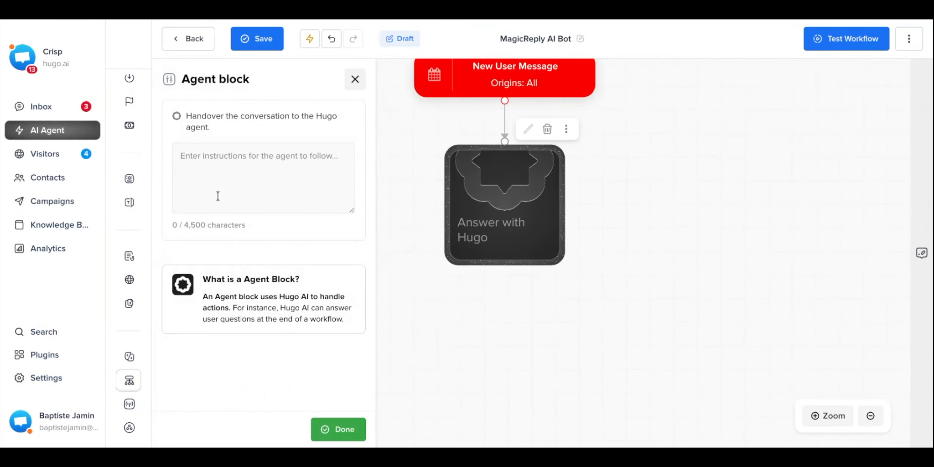
click(237, 177)
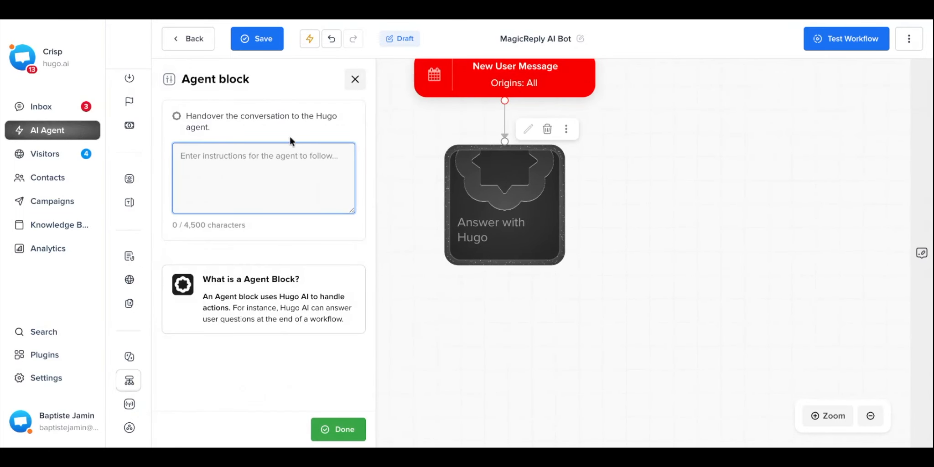
click(263, 45)
click(263, 45)
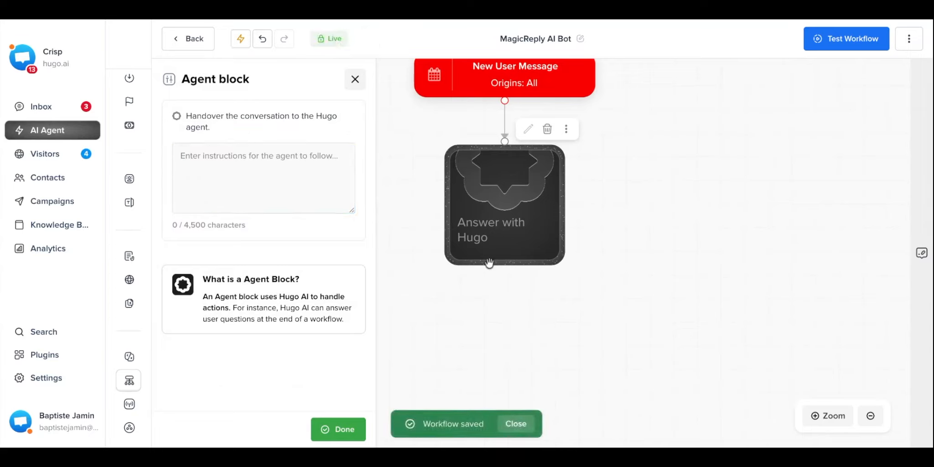
click(355, 80)
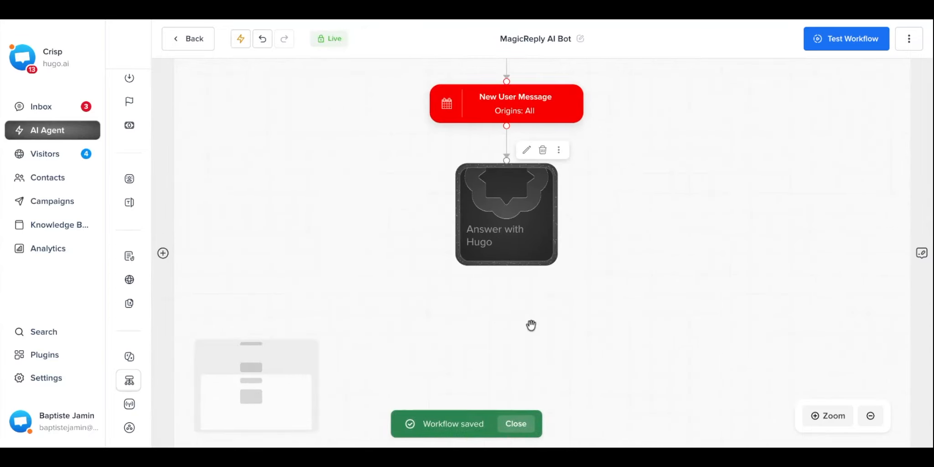
Move the Answer with Hugo block further down beneath the New User Message block and deploy the workflow again.
drag(511, 204, 511, 275)
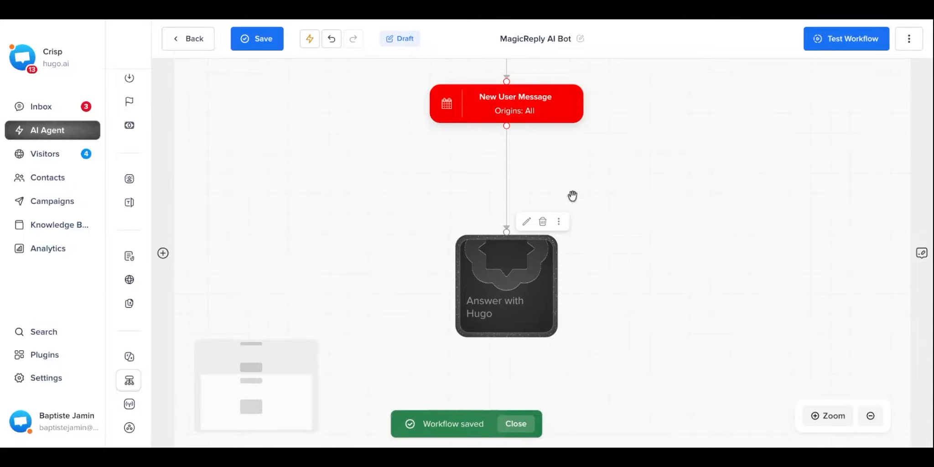
scroll(529, 121, up, 2)
scroll(529, 130, down, 2)
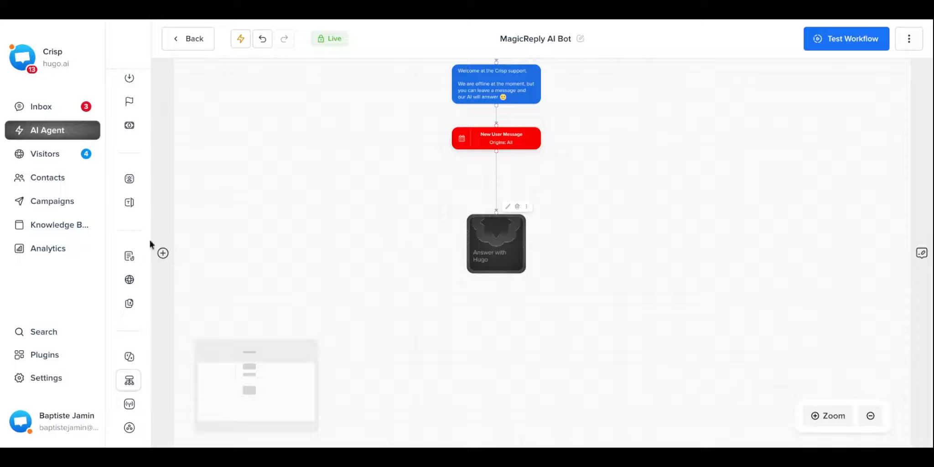
Examine the models offered by OpenAI, Anthropic and Google in the AI Agent's model settings, keeping automatic model choice.
mouse_move(130, 186)
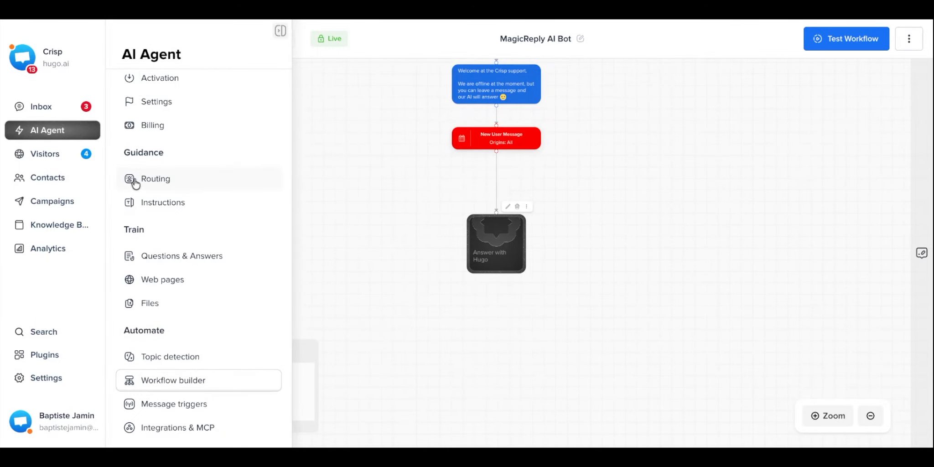
click(162, 110)
scroll(467, 279, down, 8)
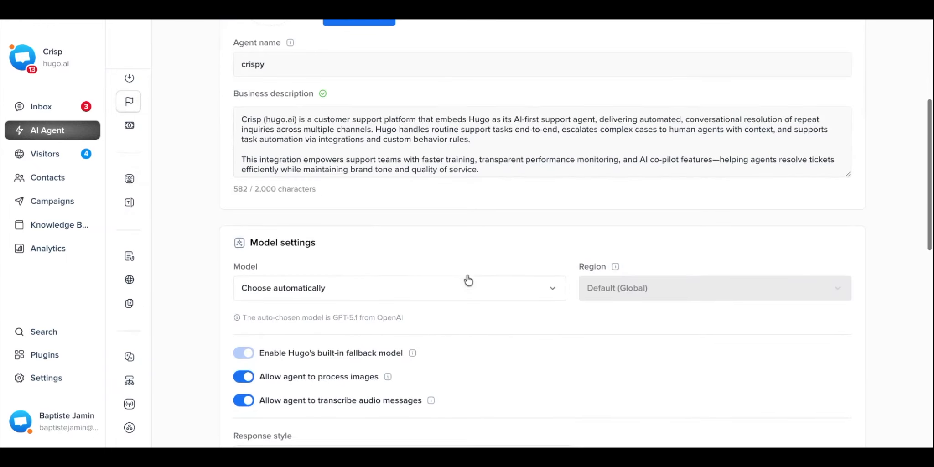
click(326, 186)
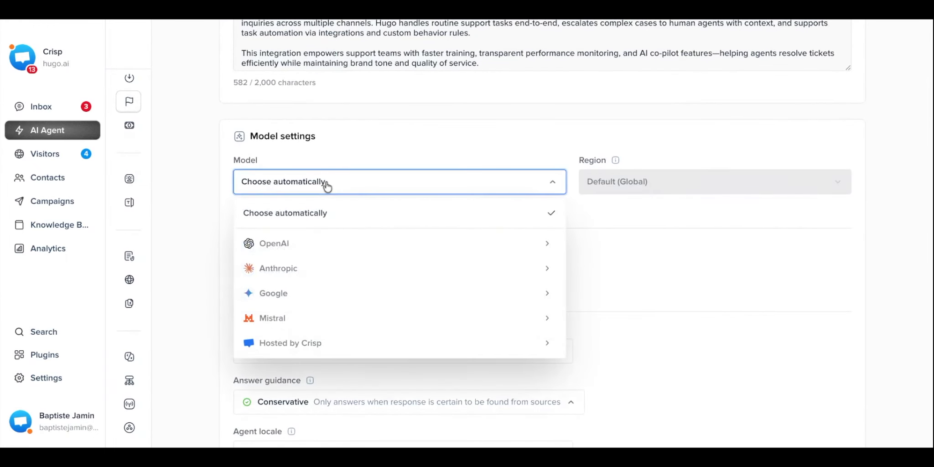
mouse_move(305, 247)
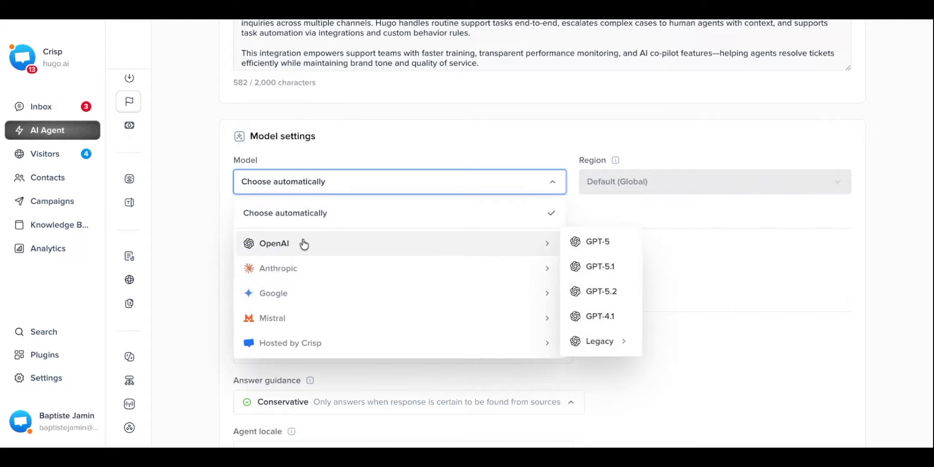
mouse_move(291, 263)
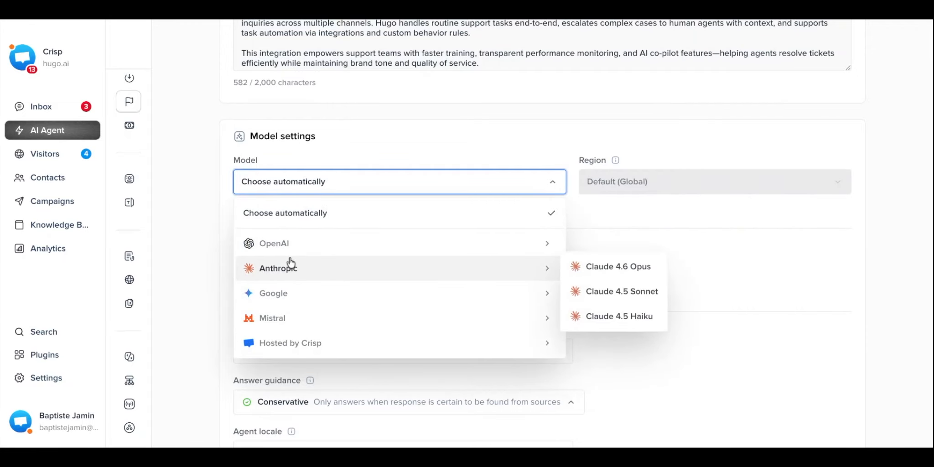
click(377, 112)
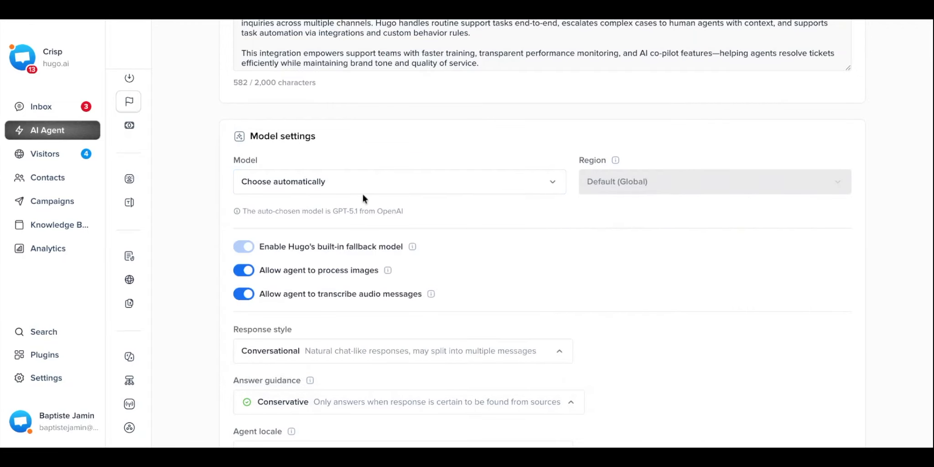
click(304, 183)
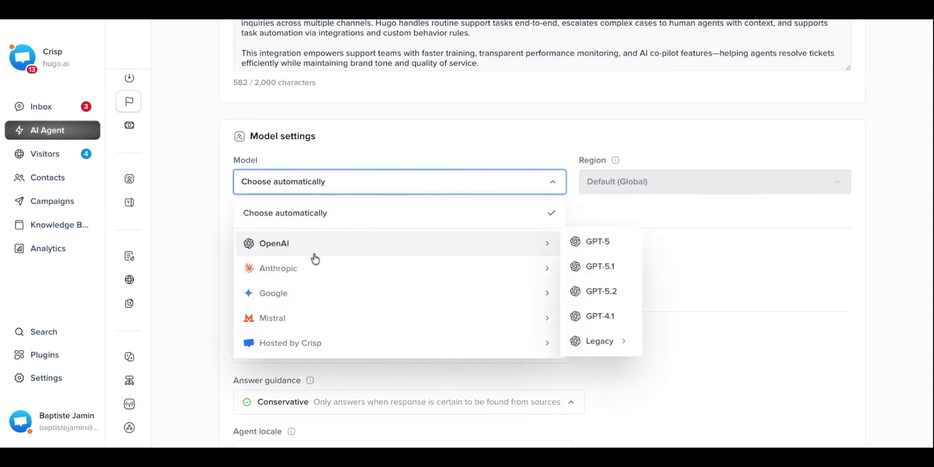
mouse_move(307, 275)
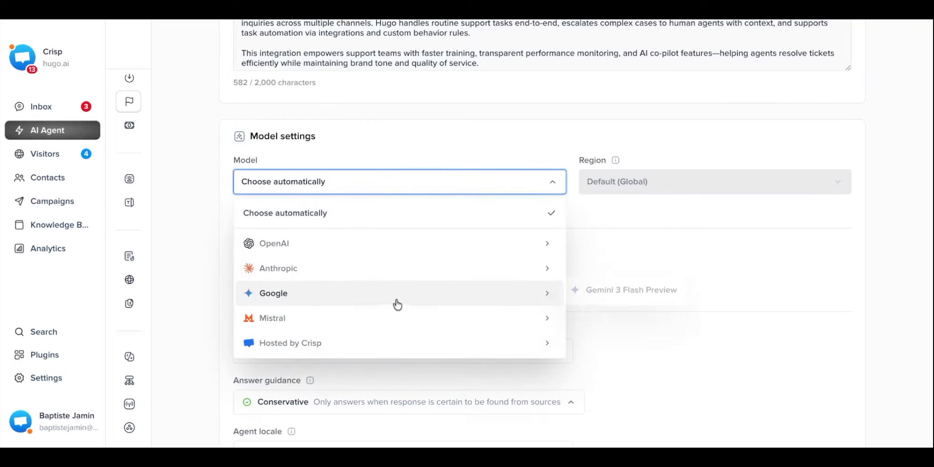
click(441, 135)
Review the agent's response, data source, escalation and auto-resolve settings, and the built-in Escalation rule in Routing.
scroll(423, 178, down, 5)
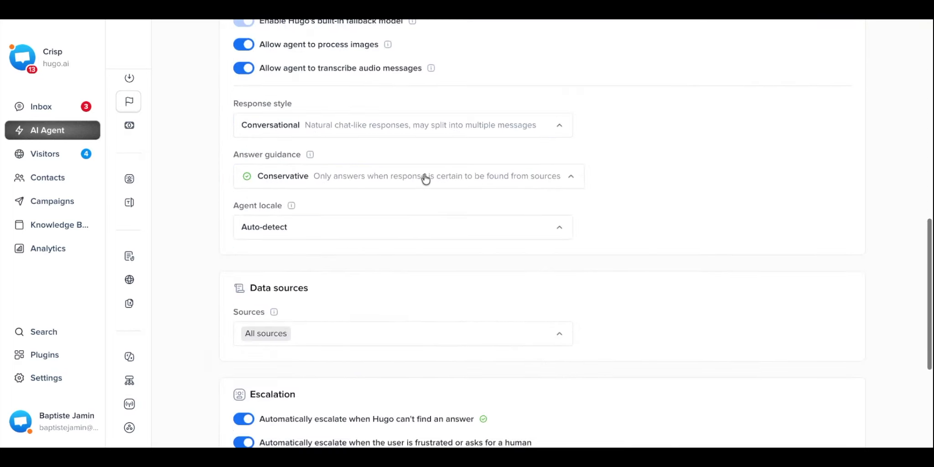
scroll(426, 178, down, 5)
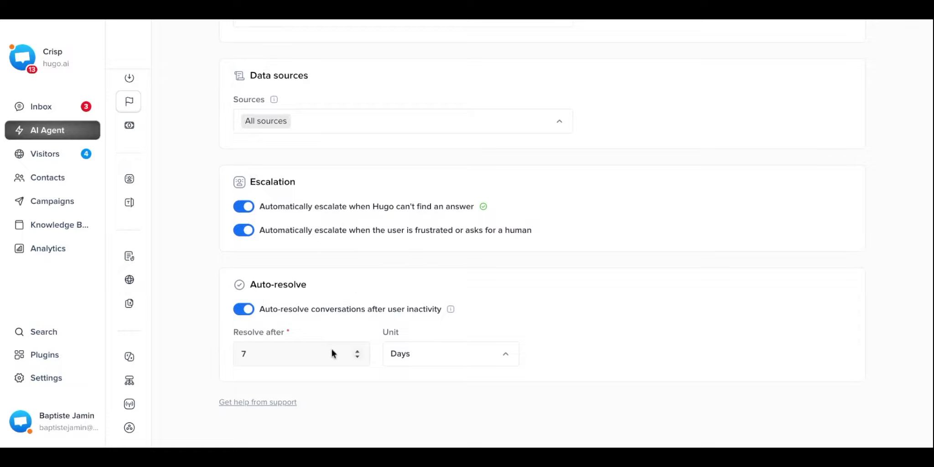
scroll(331, 349, up, 10)
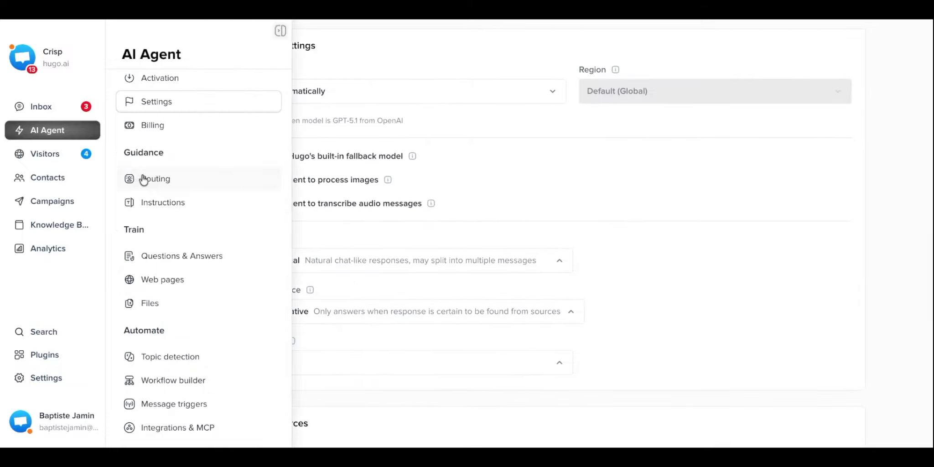
click(140, 179)
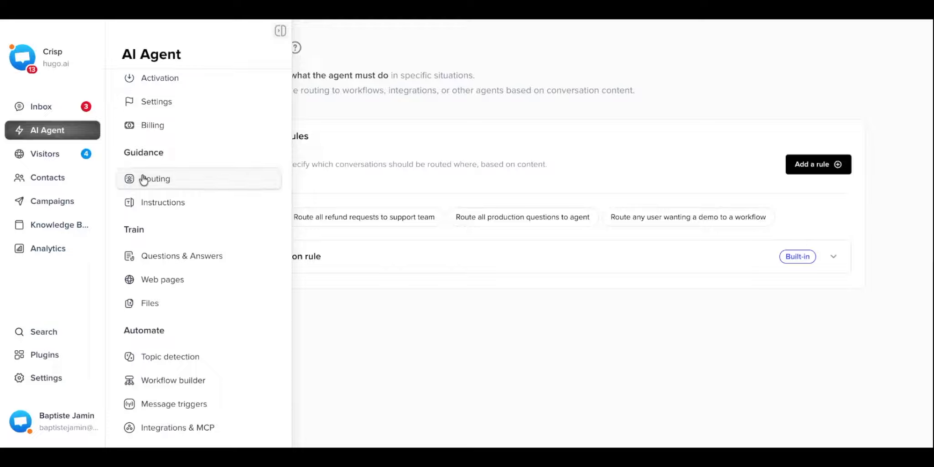
click(454, 270)
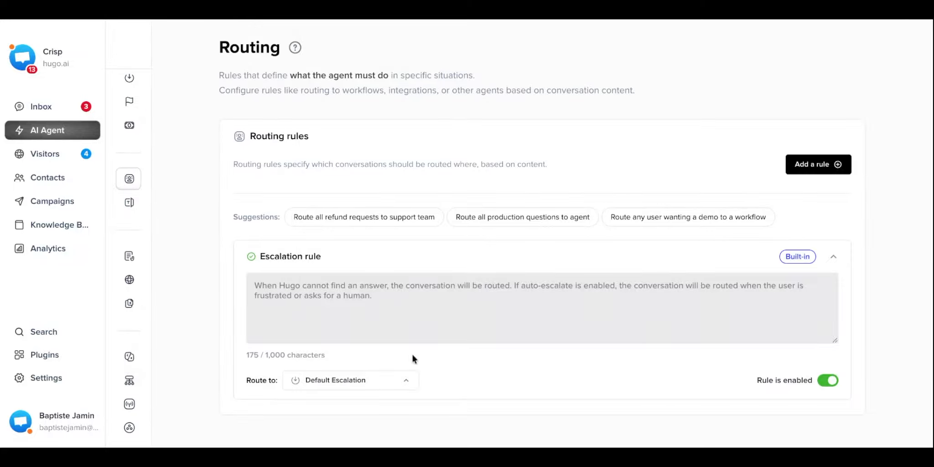
Create a new blank workflow in the workflow builder.
click(136, 382)
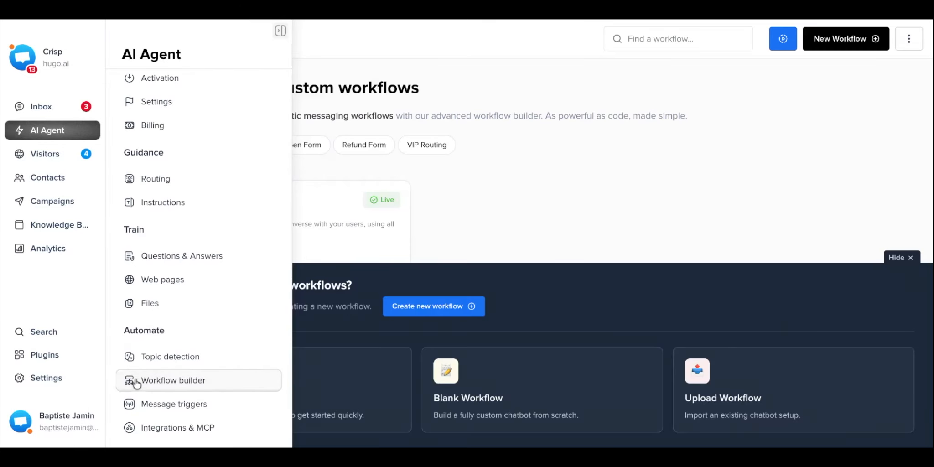
click(911, 255)
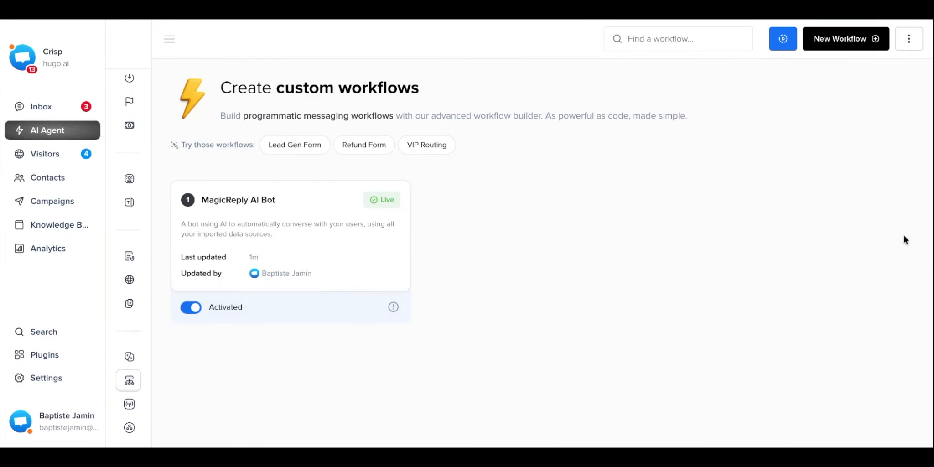
click(825, 42)
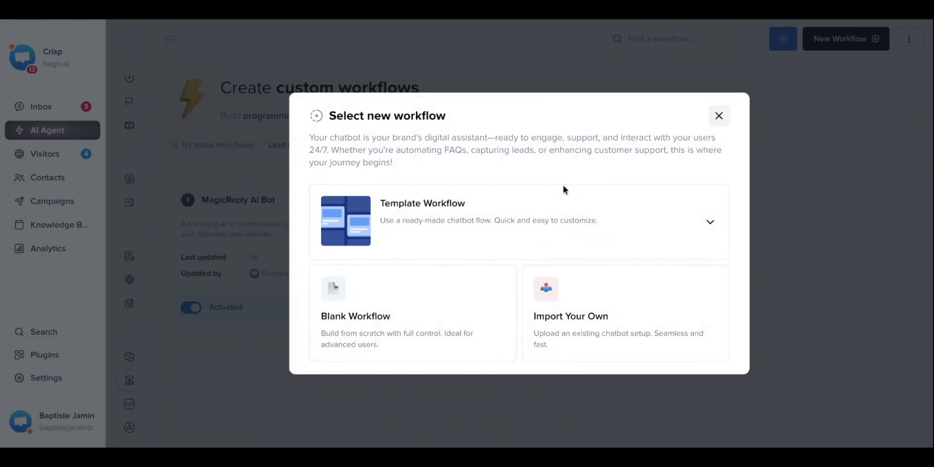
click(463, 311)
Add a text message action reading "You have been escalated" after the Entry Gate, then save and deploy the workflow.
click(542, 157)
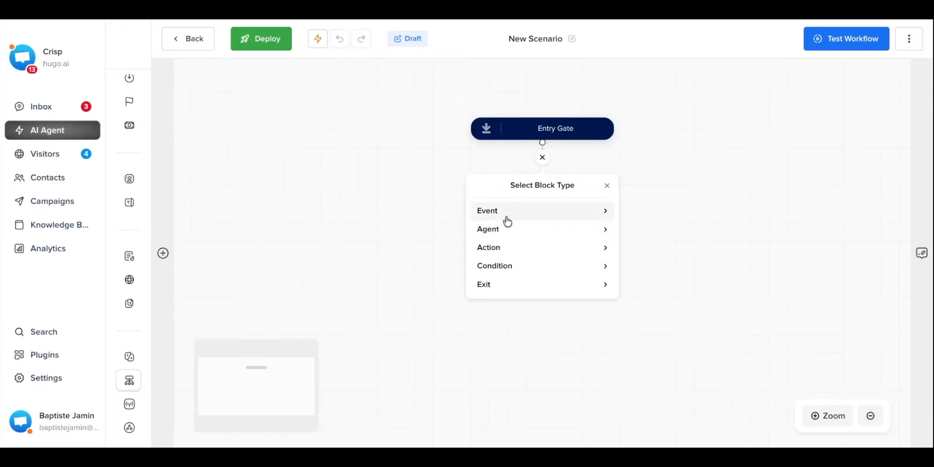
click(509, 249)
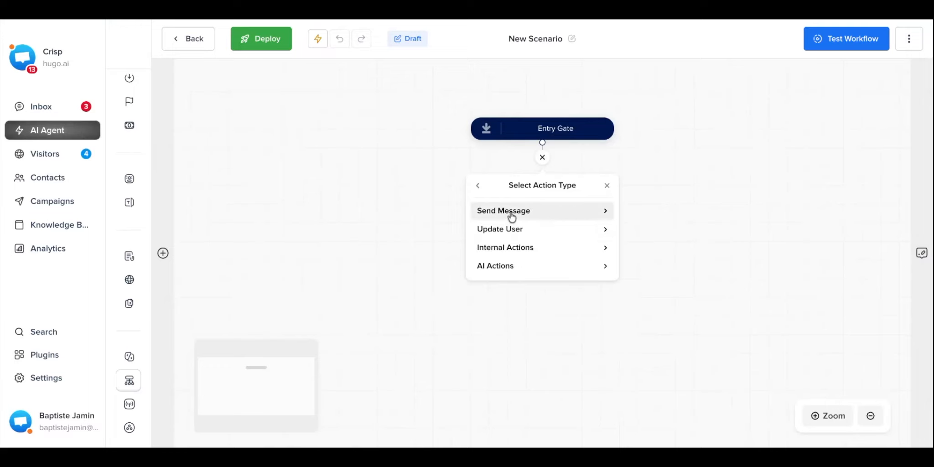
click(511, 213)
click(509, 240)
click(298, 182)
text(You )
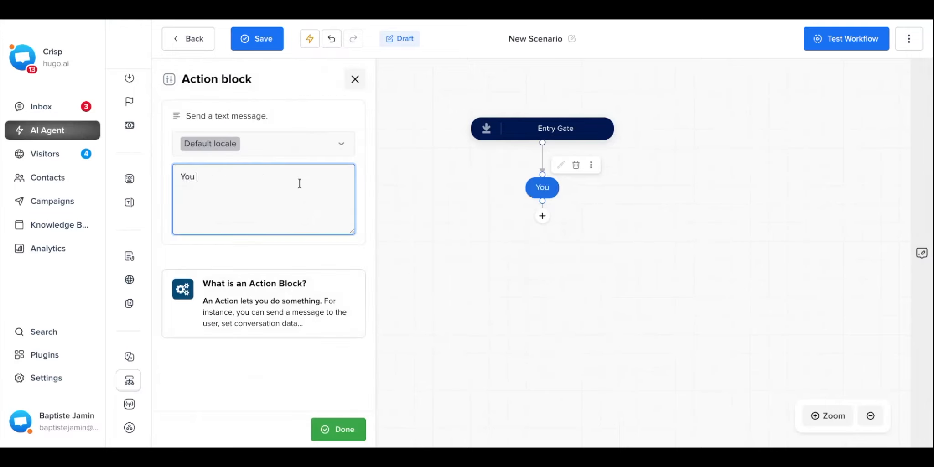
text(have been escalat)
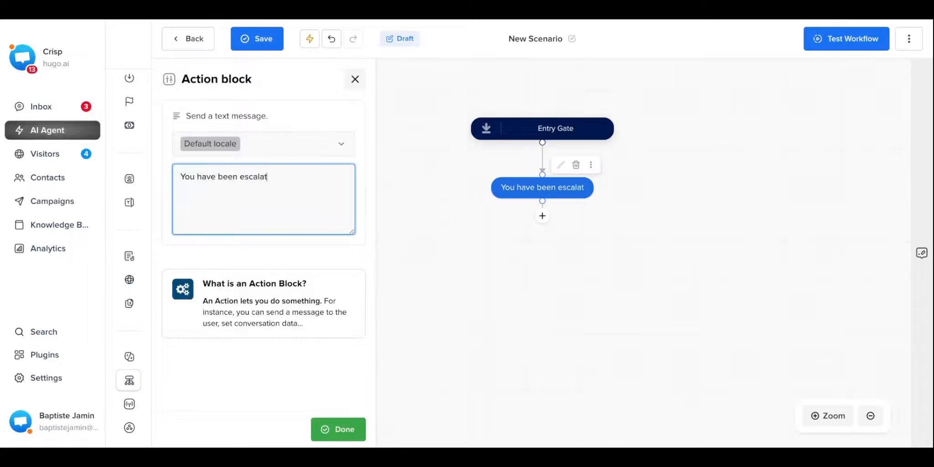
text(ed)
click(274, 39)
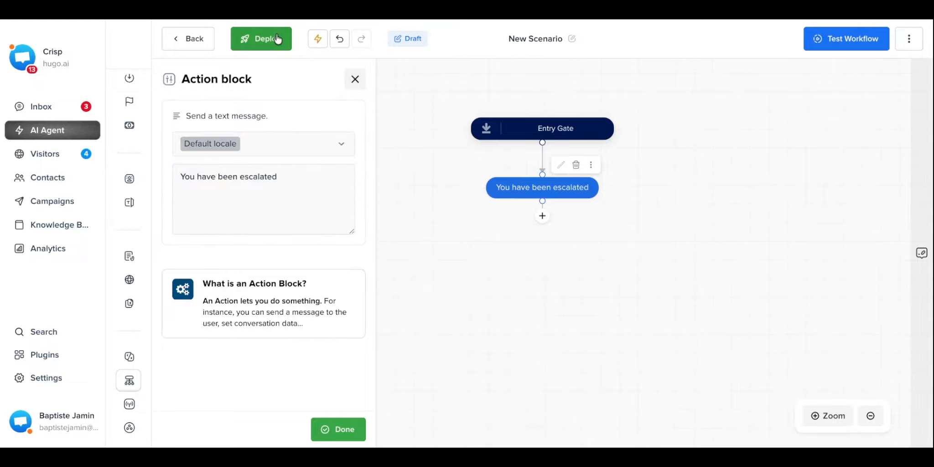
Route the built-in Escalation rule to the New Scenario workflow, leaving the rule enabled.
mouse_move(137, 114)
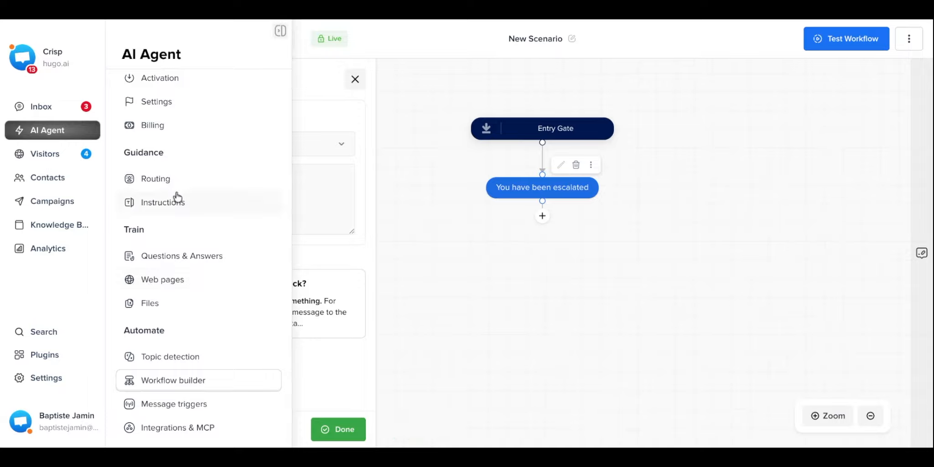
click(171, 179)
click(475, 265)
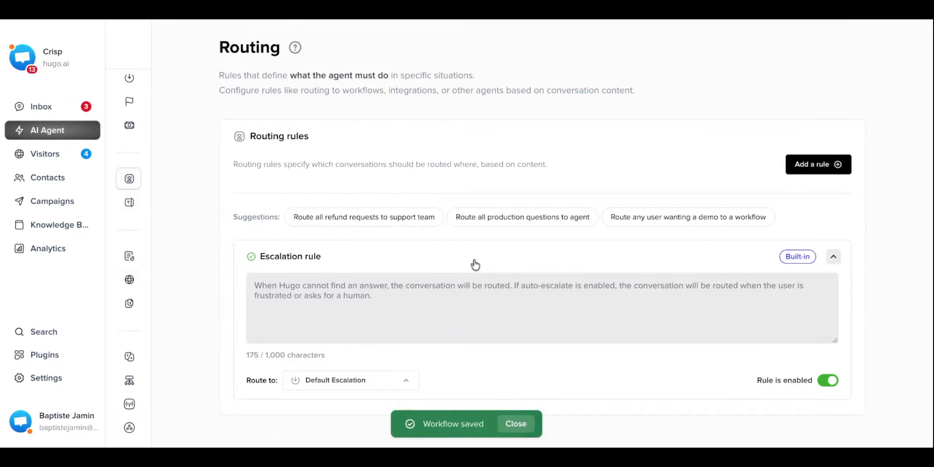
click(358, 382)
mouse_move(365, 355)
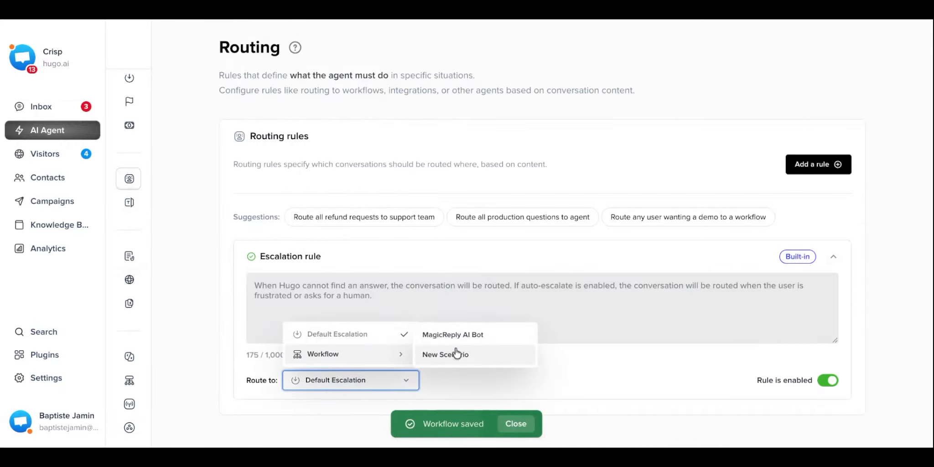
click(456, 355)
click(805, 386)
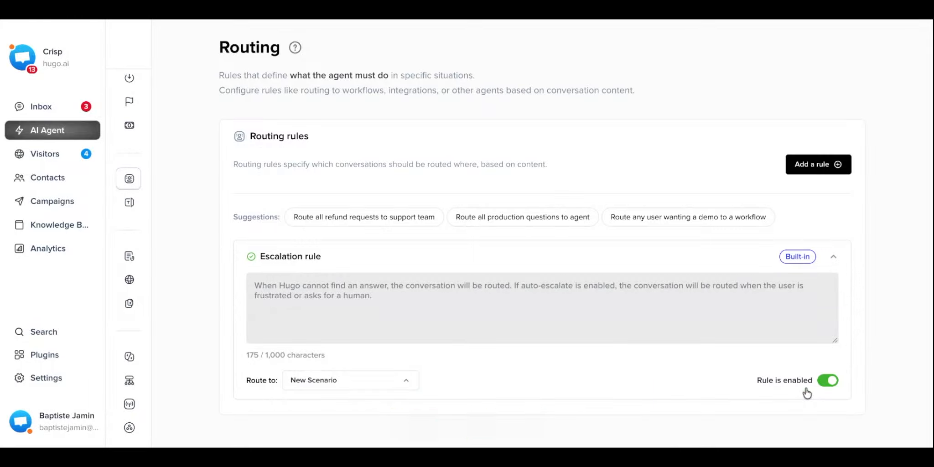
scroll(525, 266, down, 1)
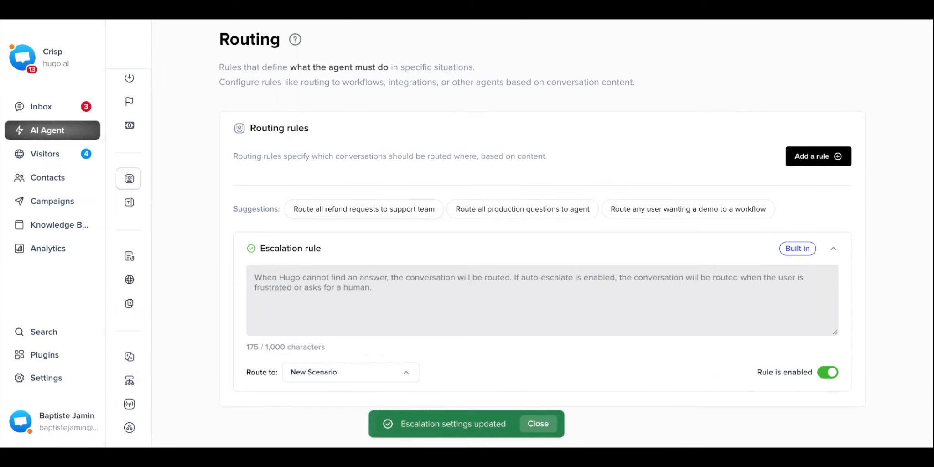
Create a workflow from the Refund Form template and deploy it.
click(154, 387)
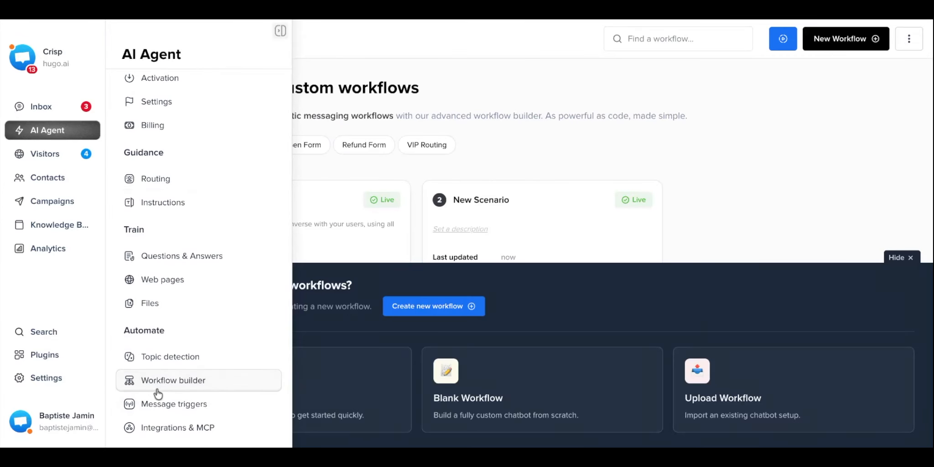
click(905, 256)
click(847, 42)
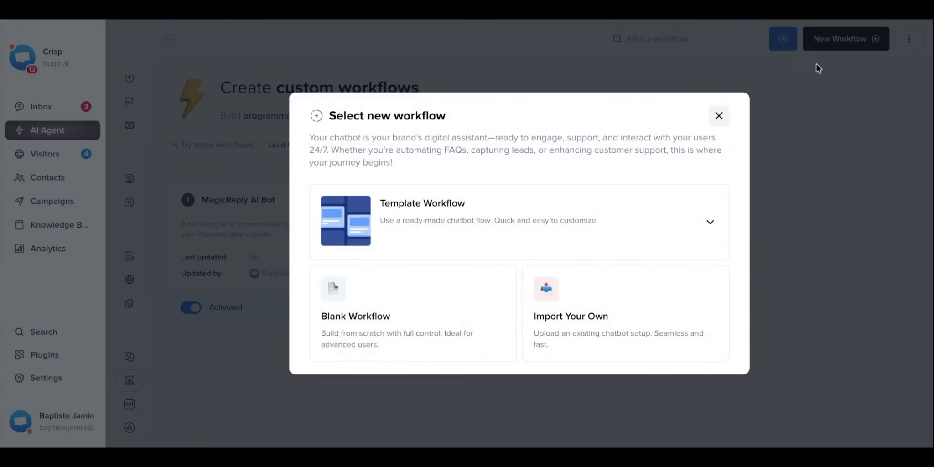
click(494, 254)
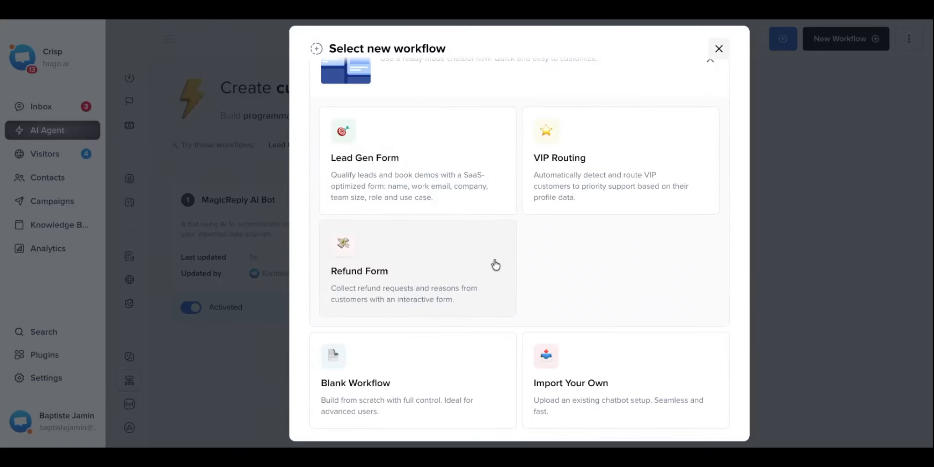
click(419, 268)
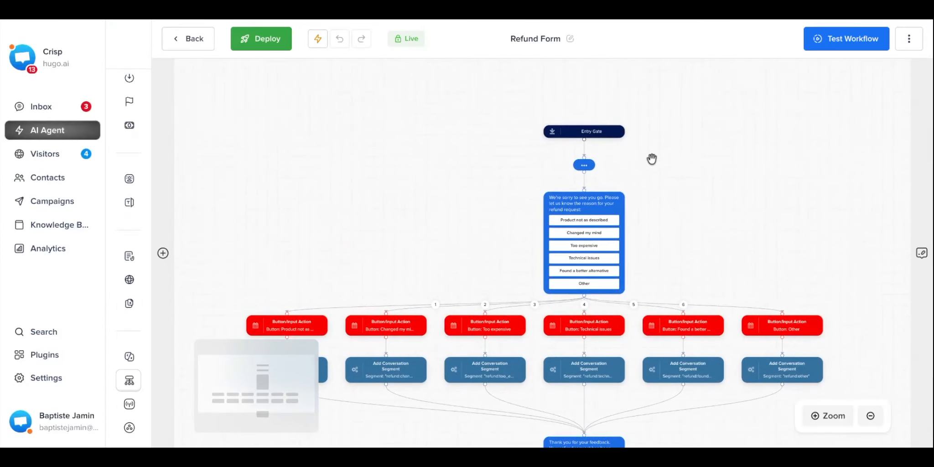
click(268, 40)
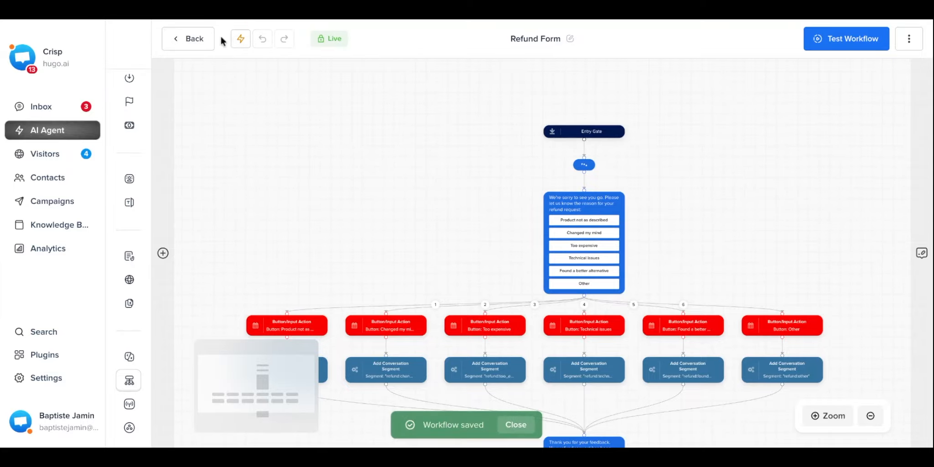
click(196, 39)
In the agent's routing rules, start a new rule named "refund" that routes to the Refund Form workflow.
click(158, 187)
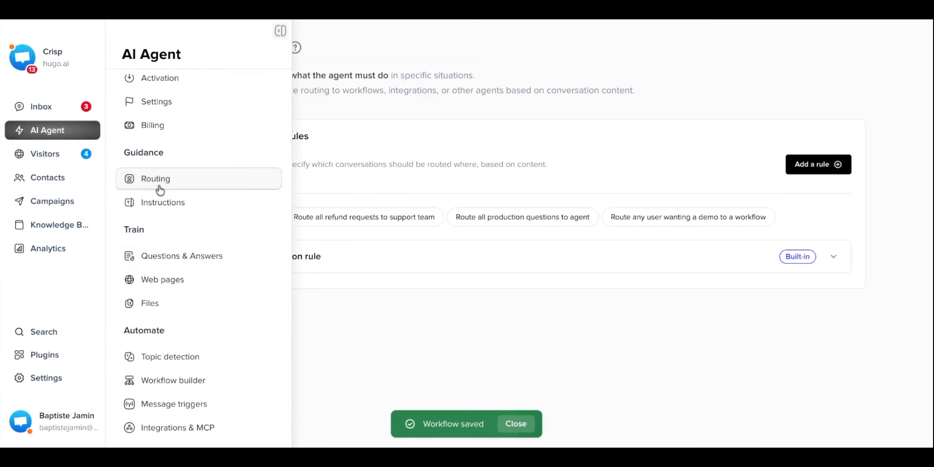
click(817, 164)
click(462, 184)
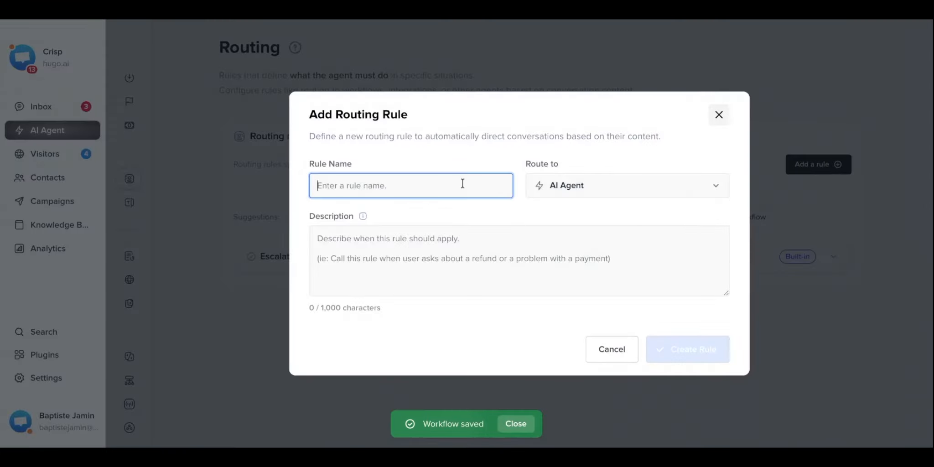
text(refund)
click(674, 194)
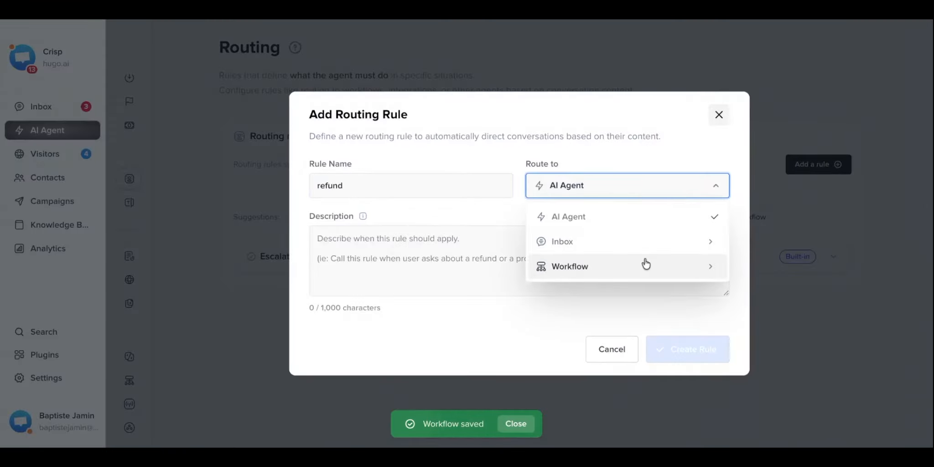
mouse_move(644, 265)
click(475, 318)
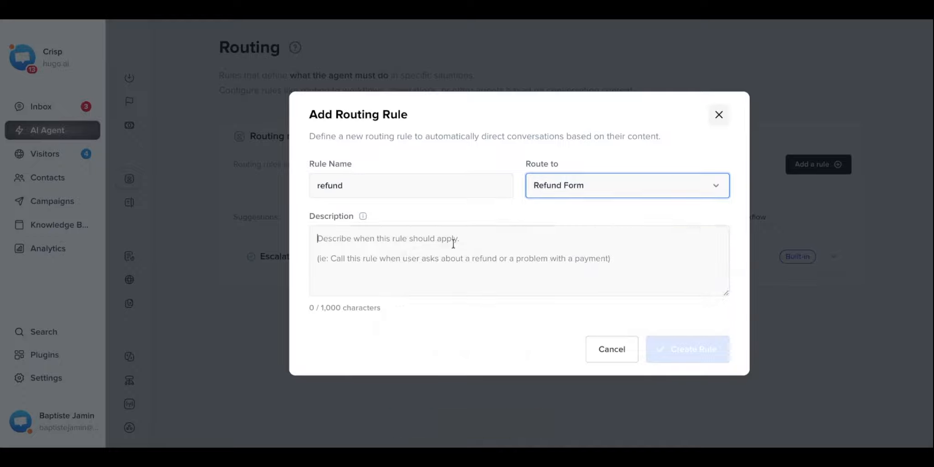
Describe the refund rule as "When user wants a refund, trigger this rule" and create it.
click(453, 243)
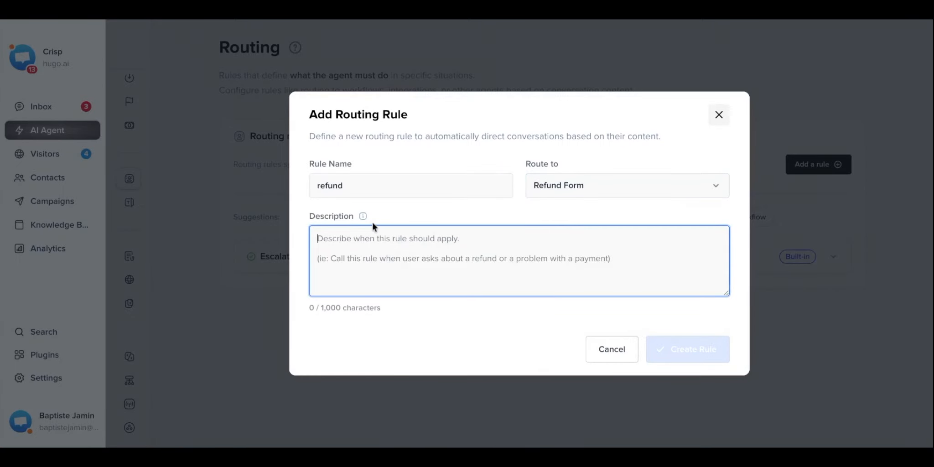
text(When user wa)
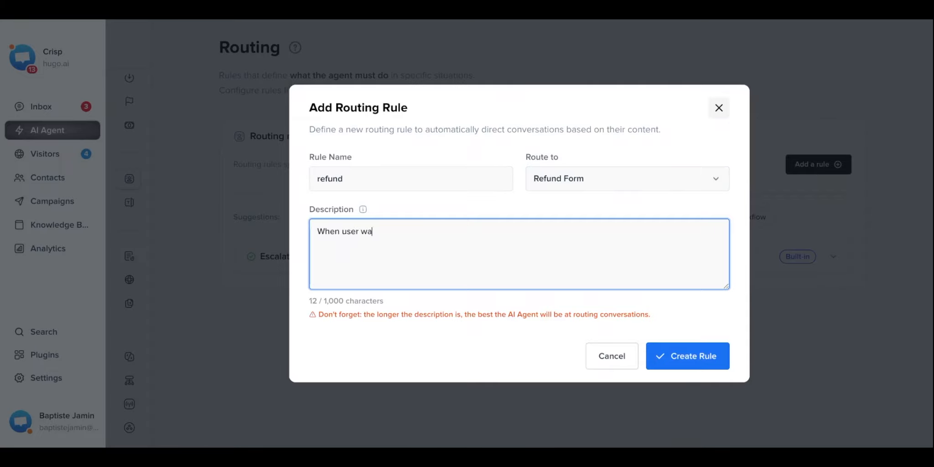
text(nts a refund, t)
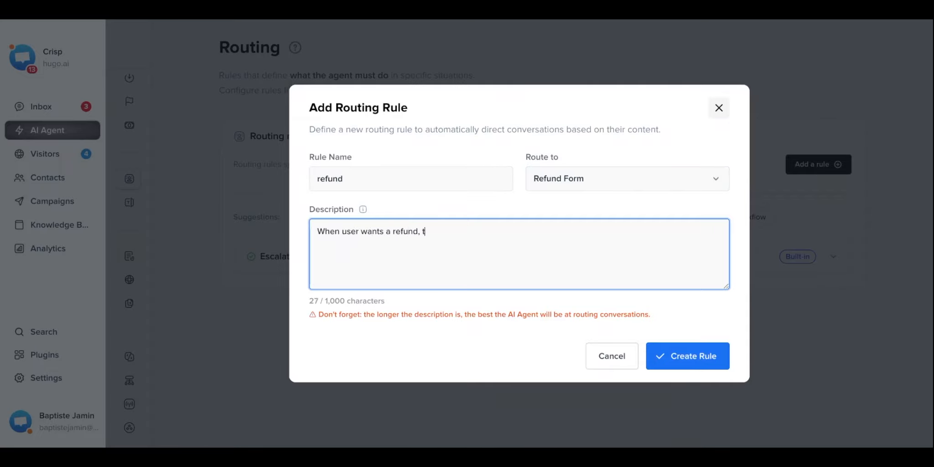
text(rigger this rule)
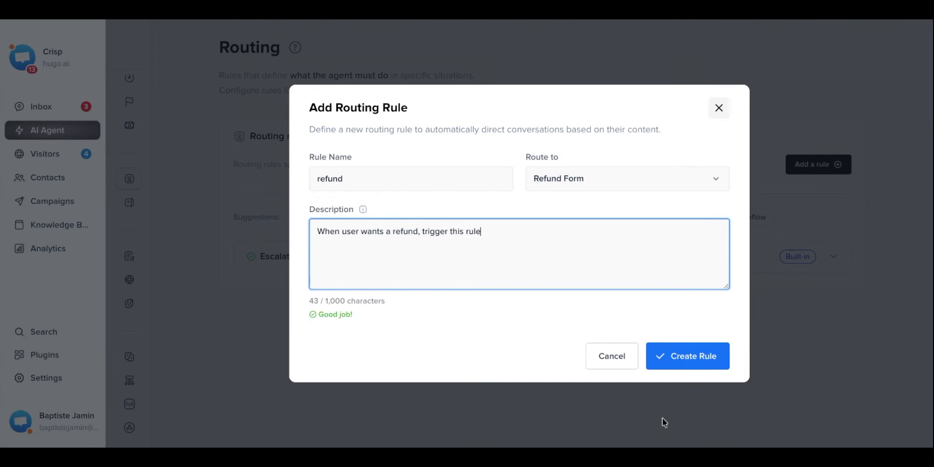
click(679, 362)
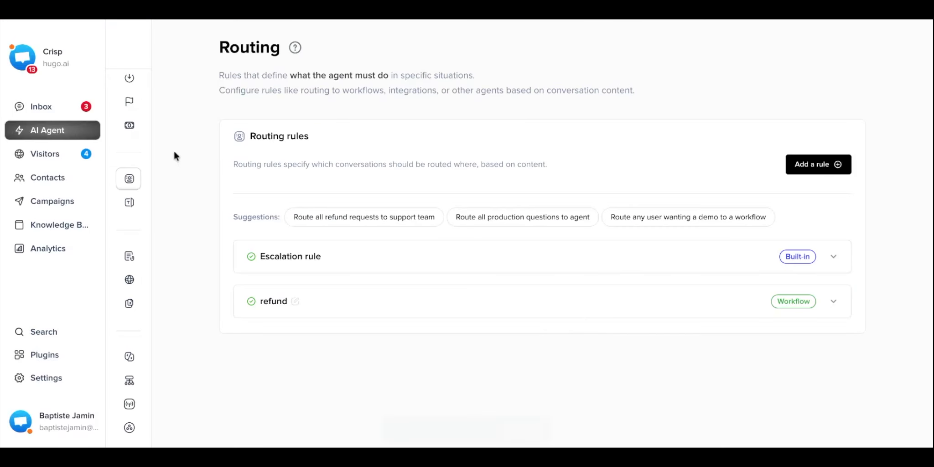
Test the agent in the playground with the message "hey there" and inspect the trace of its workflow steps.
mouse_move(135, 92)
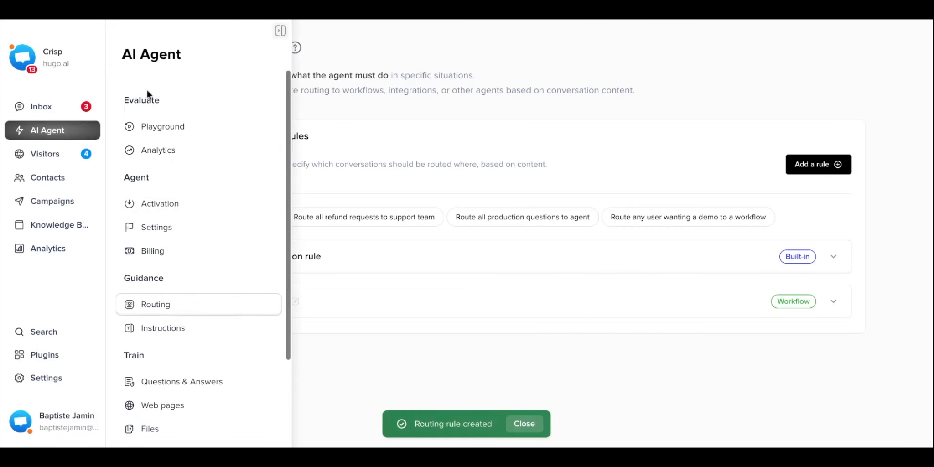
click(156, 114)
text(hey there)
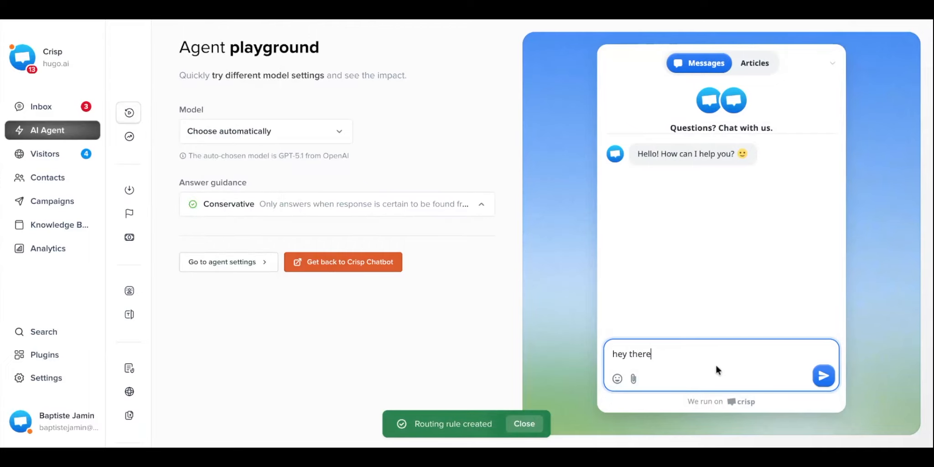
key(Return)
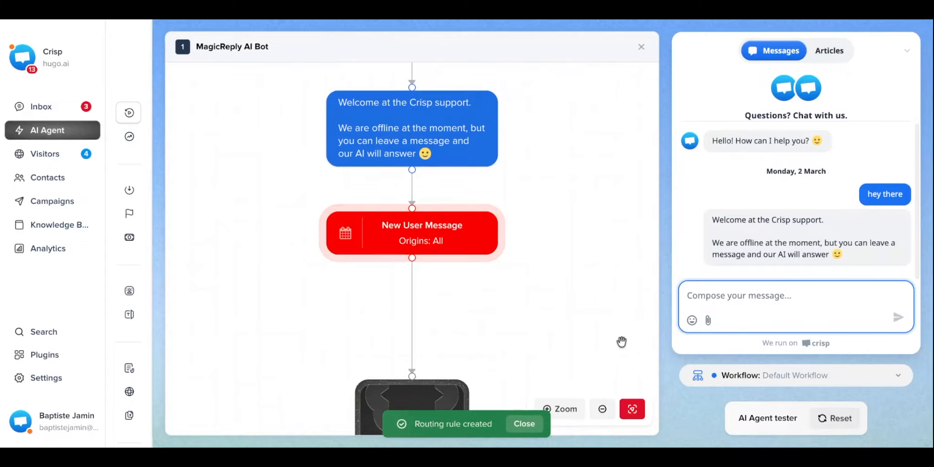
click(802, 387)
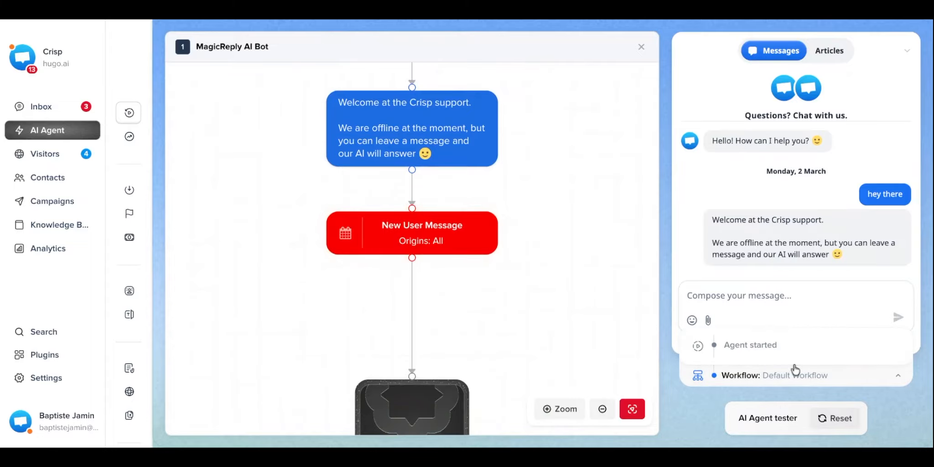
click(829, 387)
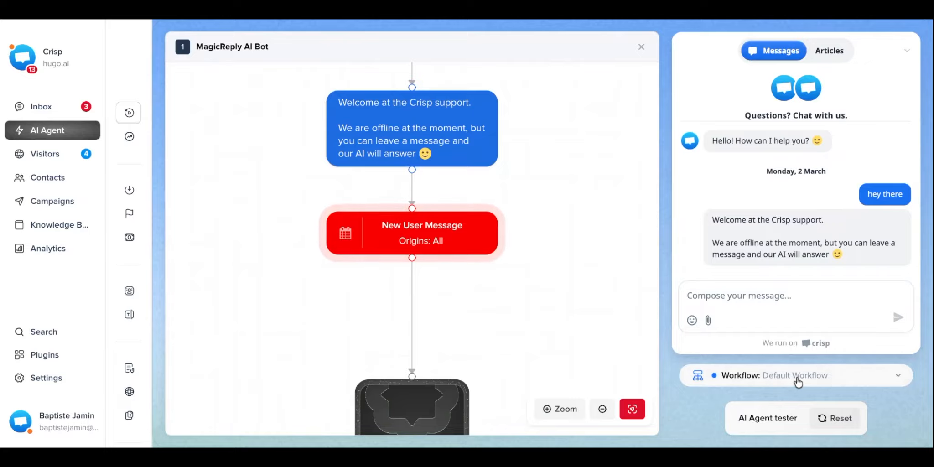
Set Hugo's default behaviour for new conversations to Answer directly with AI Agent and save the changes.
mouse_move(157, 156)
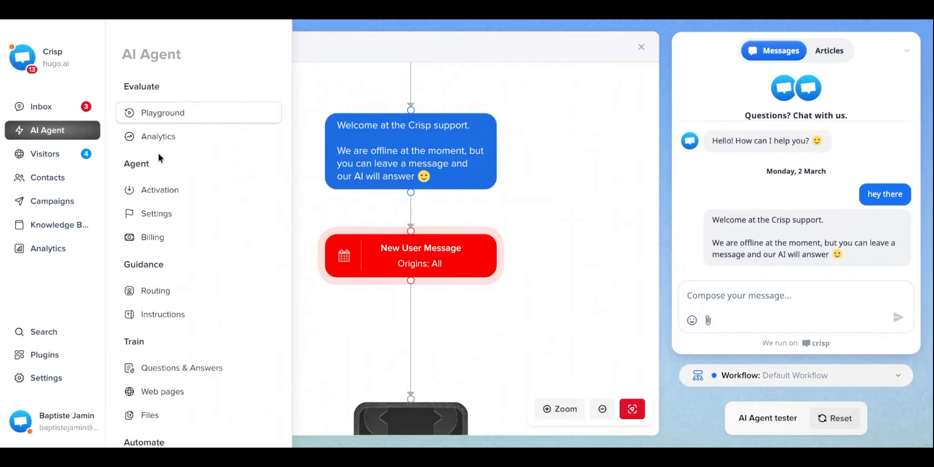
click(150, 190)
click(331, 211)
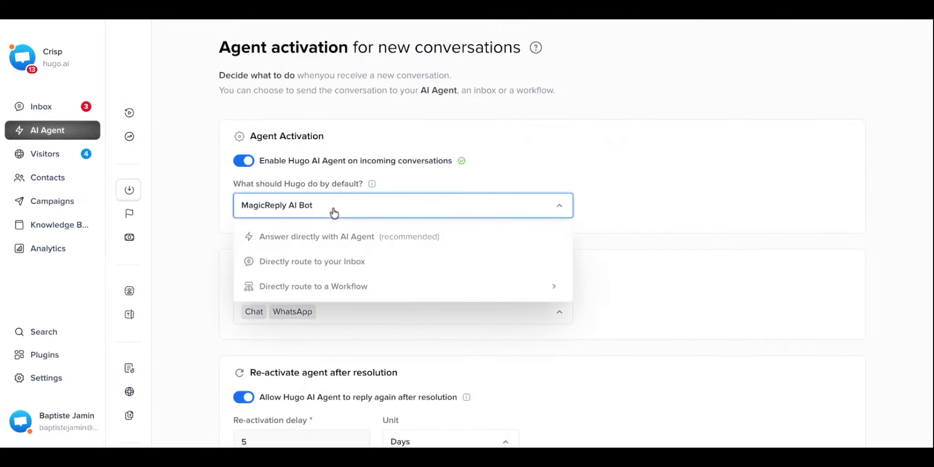
click(362, 245)
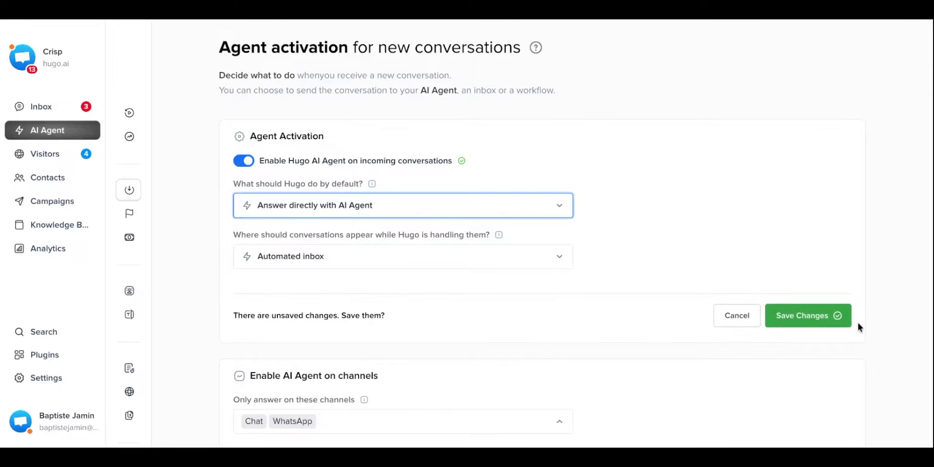
click(812, 316)
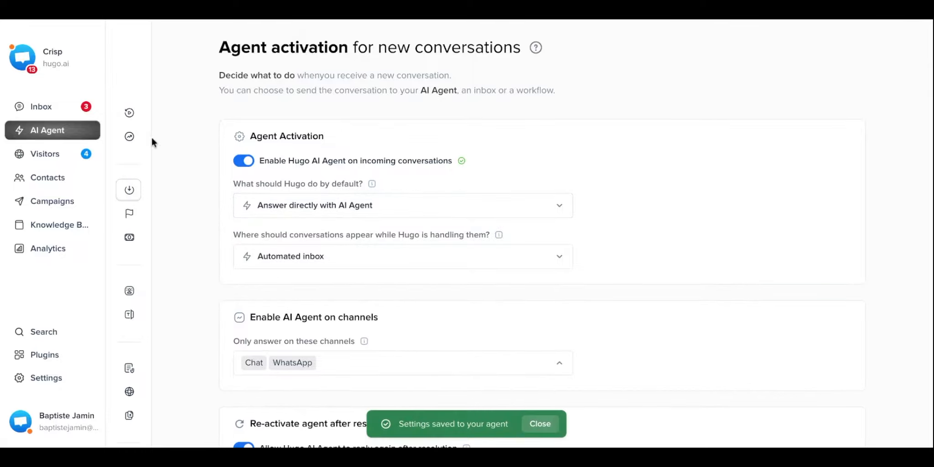
Start a new playground test by sending the agent the message "hey there".
click(134, 118)
text(hey there)
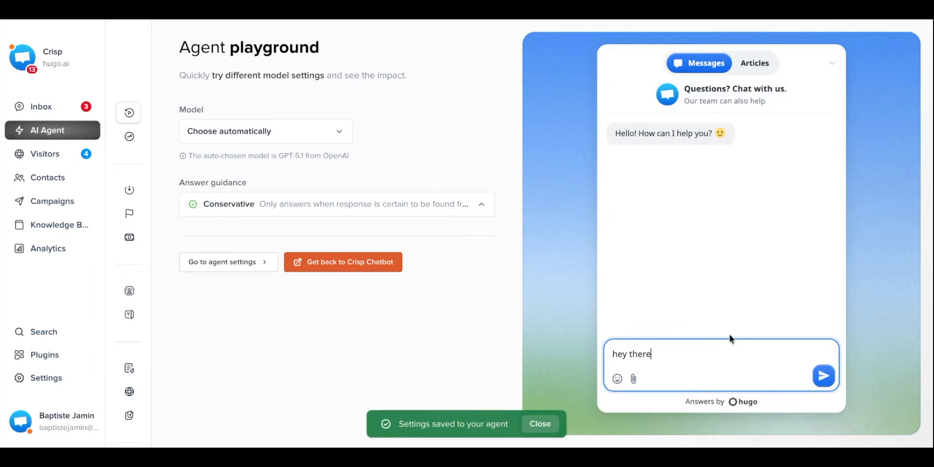
key(Return)
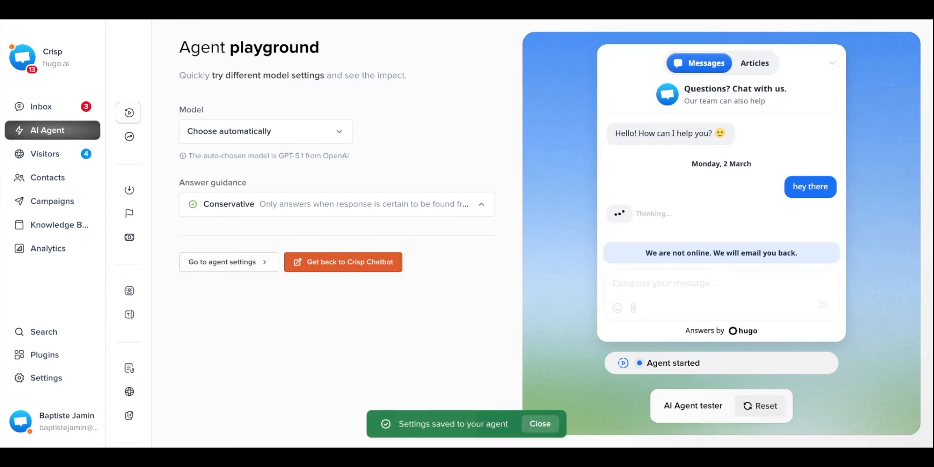
Send "i would like a refund" in the playground, inspect the routing trace and answer the refund form with "Changed my mind".
click(750, 286)
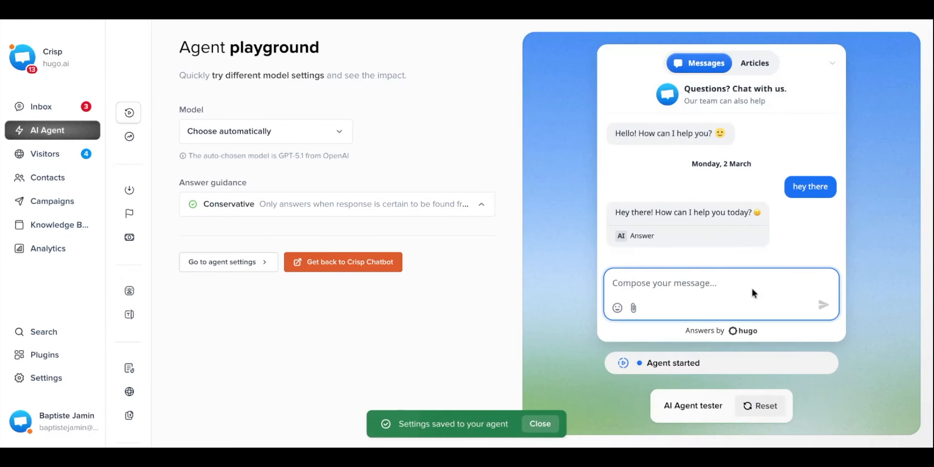
text(i would like a refun)
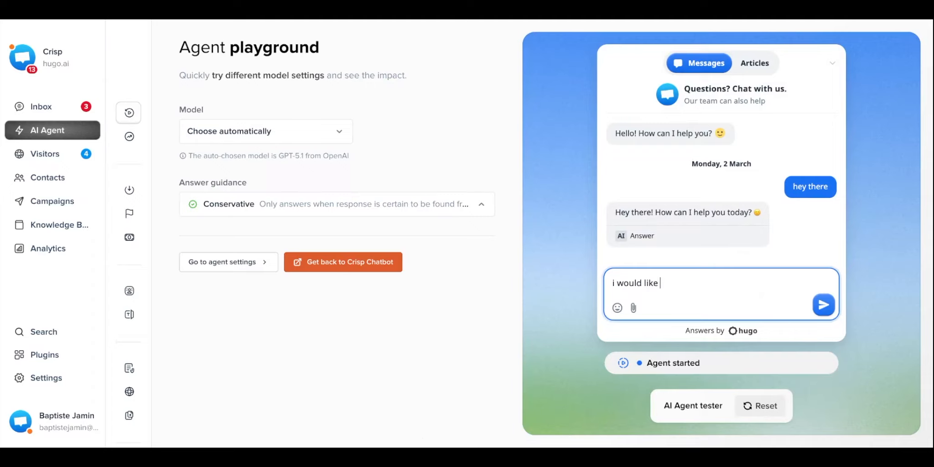
text(d)
key(Return)
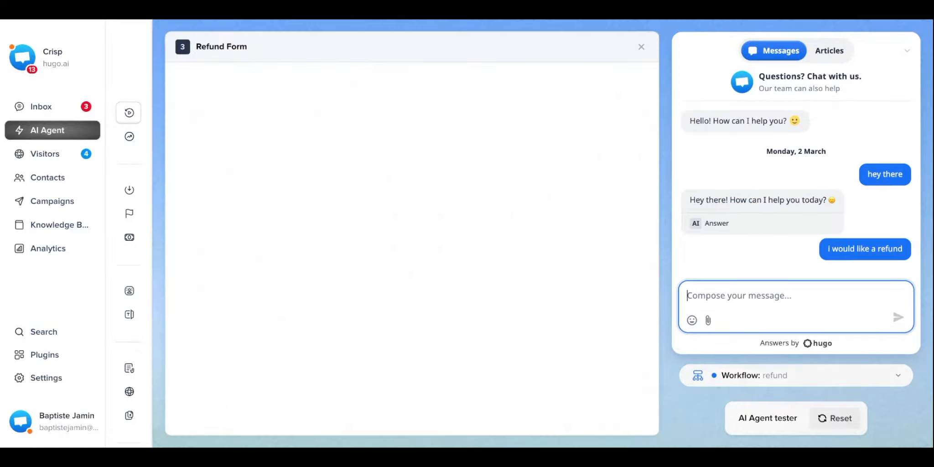
click(752, 379)
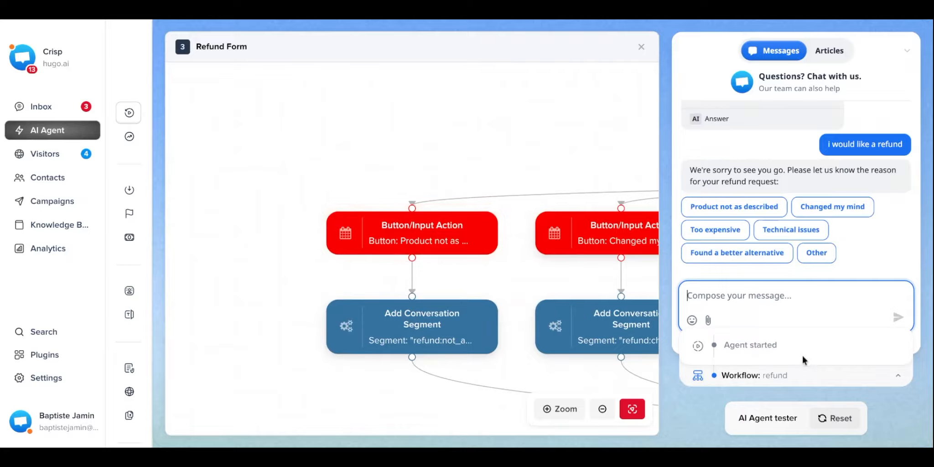
click(820, 209)
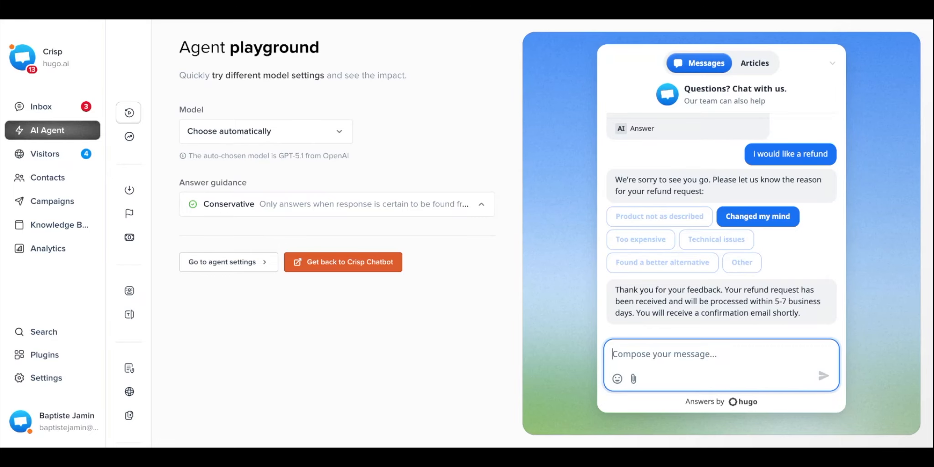
Continue the test conversation by sending "hey there" and asking "what is crisp?".
text(hey ther)
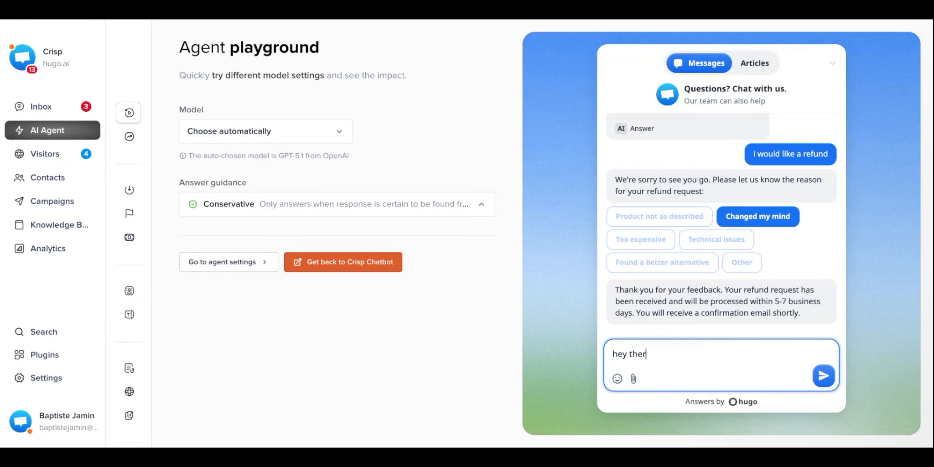
text(e)
key(Return)
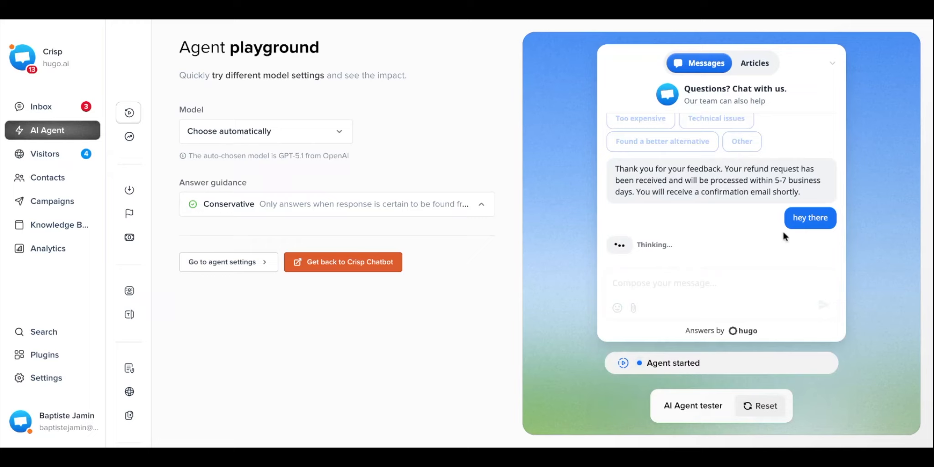
text(what)
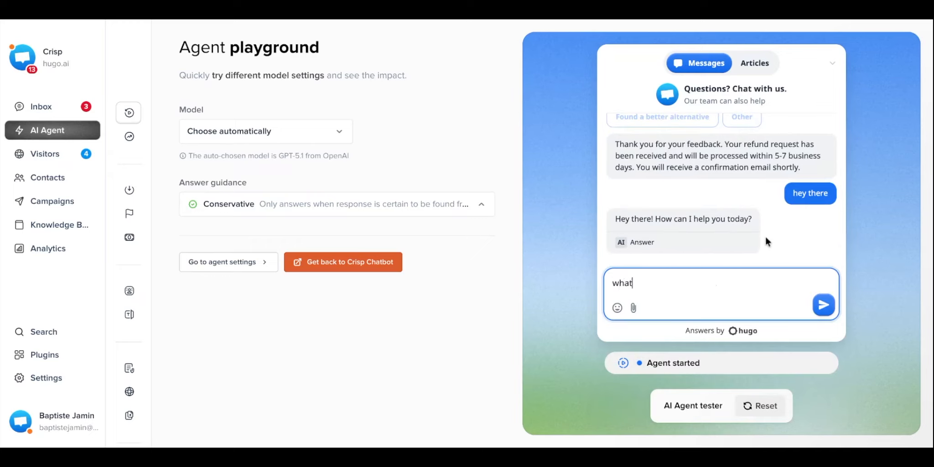
text( is crisp?)
key(Return)
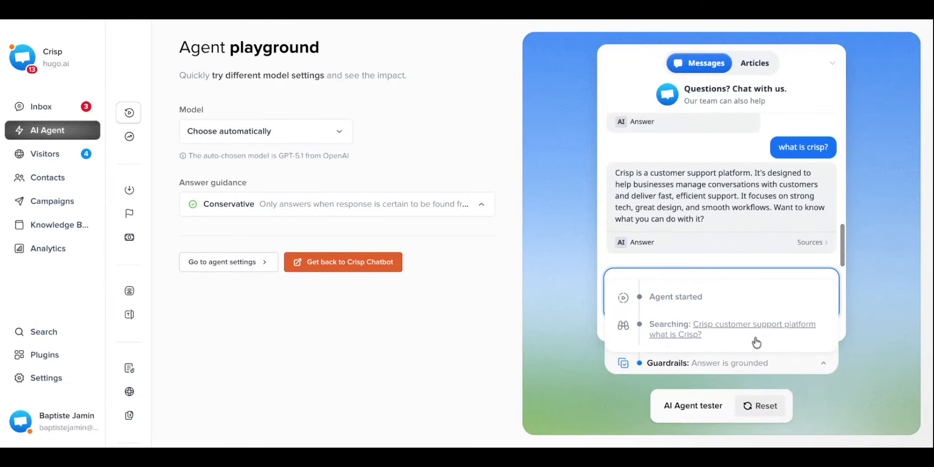
Examine the sources searched for the "what is crisp?" answer, expanding the crisp.chat entry, and close the details.
click(757, 325)
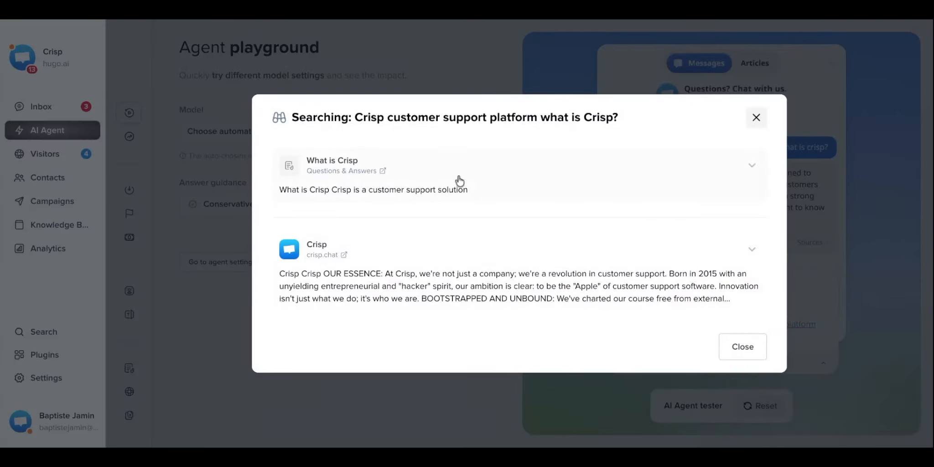
click(458, 299)
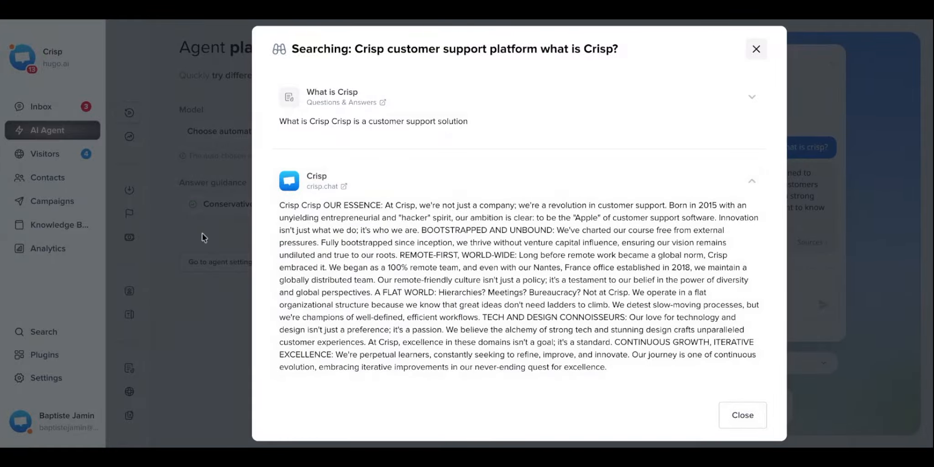
click(750, 416)
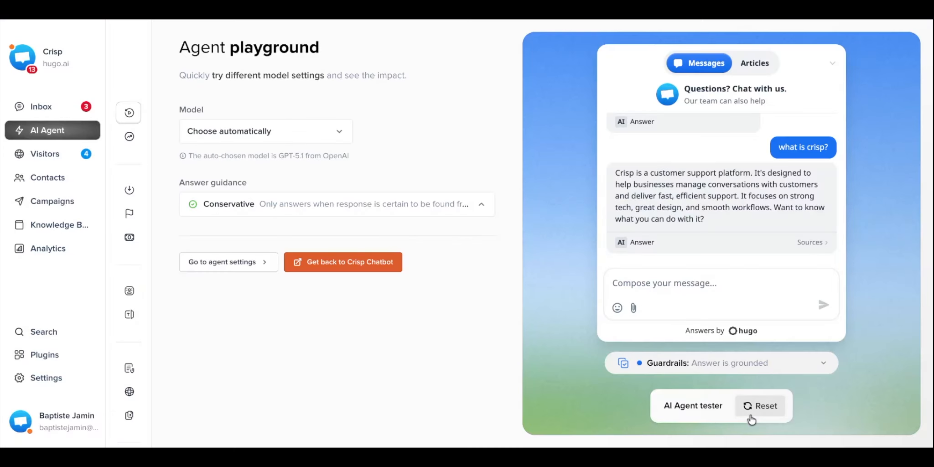
Request a refund again with "i would like a refund" in the same conversation and expand the full agent trace.
click(677, 286)
text(i)
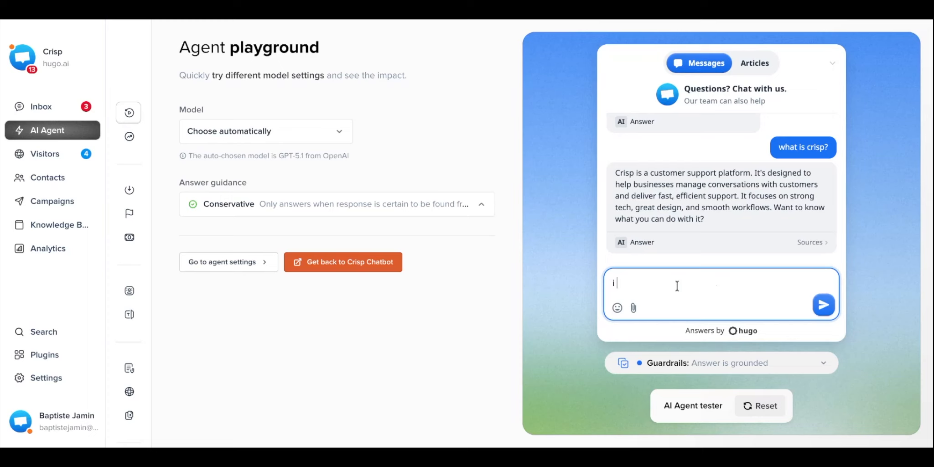
text( would like a refund)
key(Return)
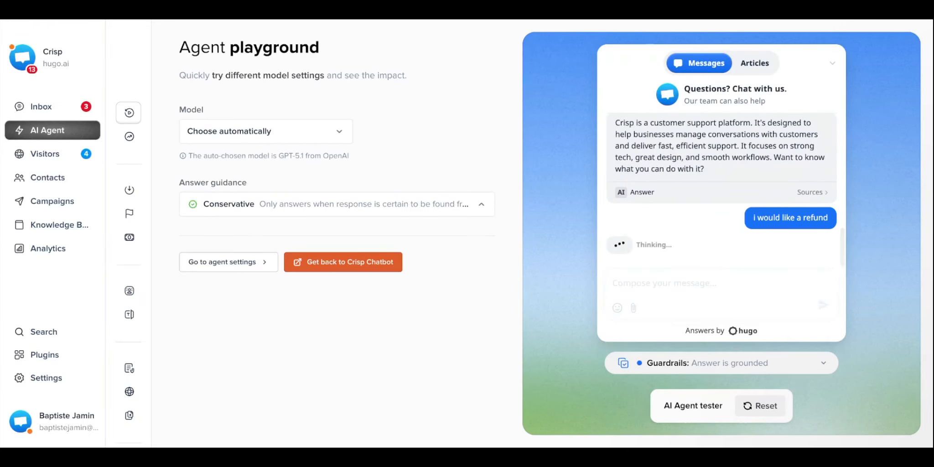
click(690, 371)
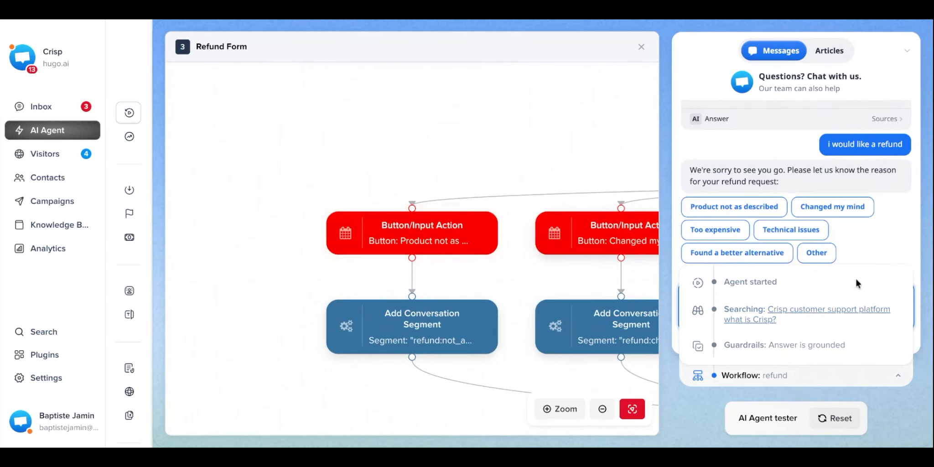
Collapse the agent trace and reset the playground test conversation.
click(882, 270)
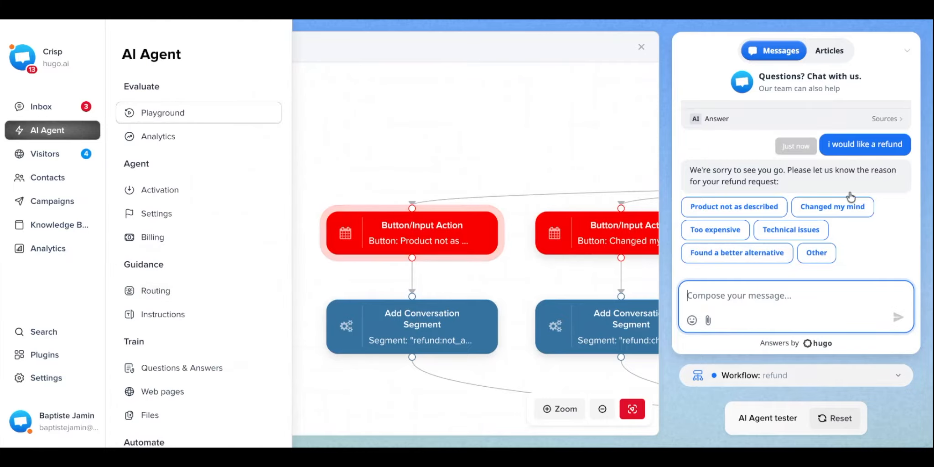
click(835, 419)
Create an agent instruction from the suggestion "Ask for screenshot when user reports bug", keeping its suggested name and description.
mouse_move(129, 379)
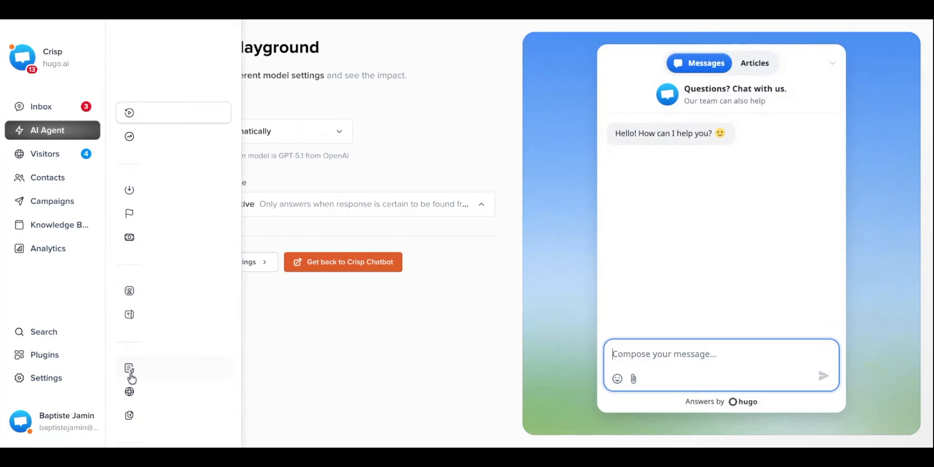
scroll(177, 228, down, 3)
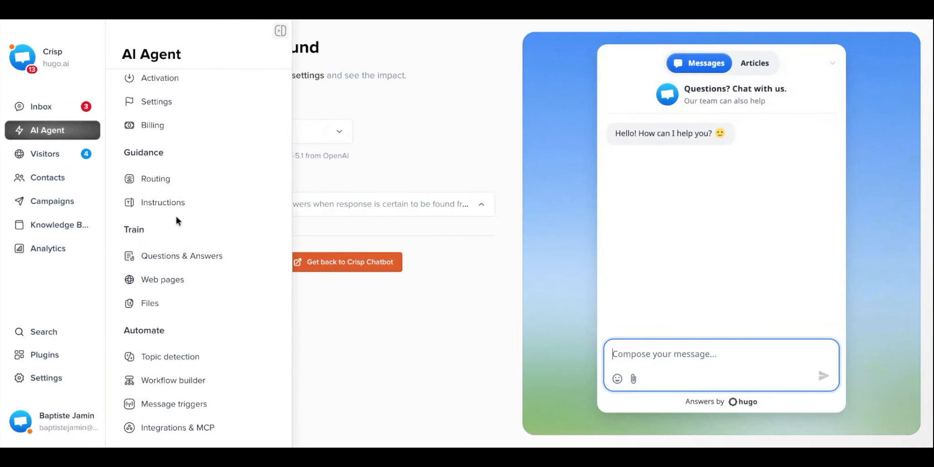
click(163, 203)
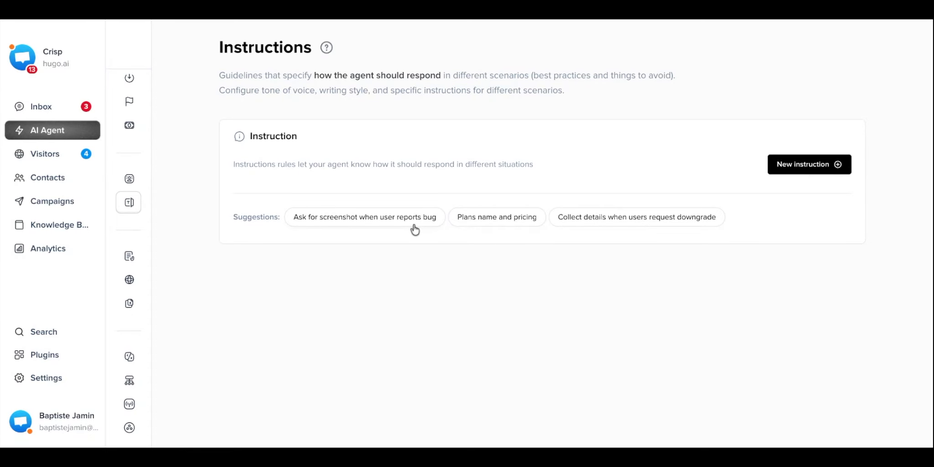
click(323, 222)
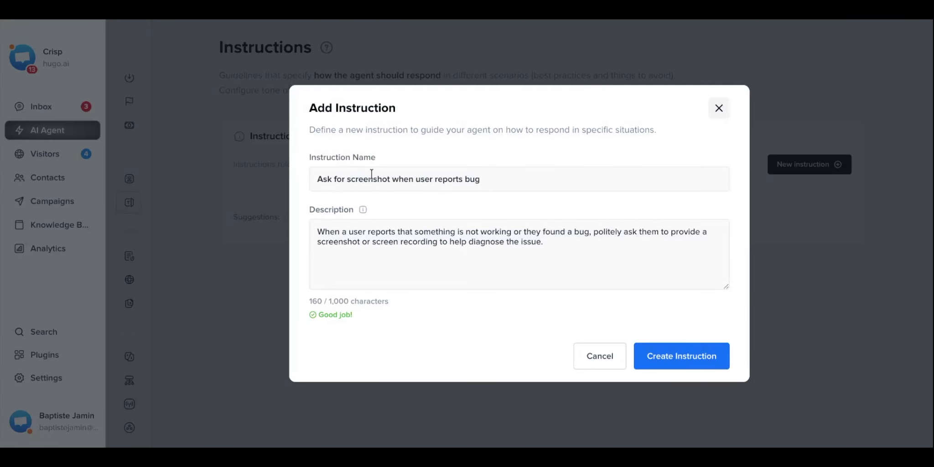
triple_click(372, 174)
click(376, 177)
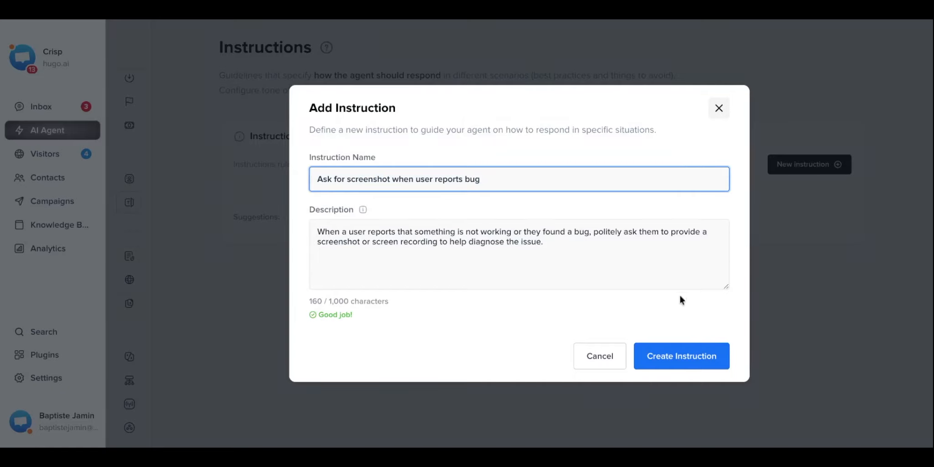
click(664, 355)
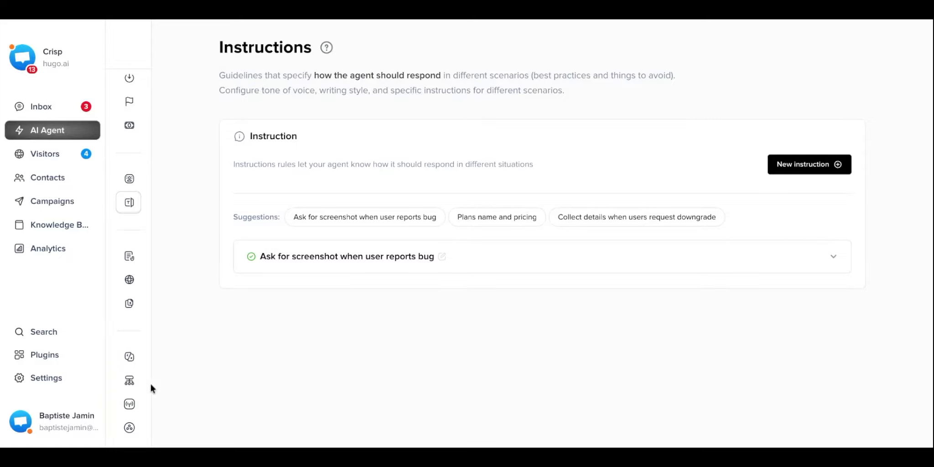
Open the disabled "New trigger" message trigger and review its actions, events and behaviors.
mouse_move(145, 402)
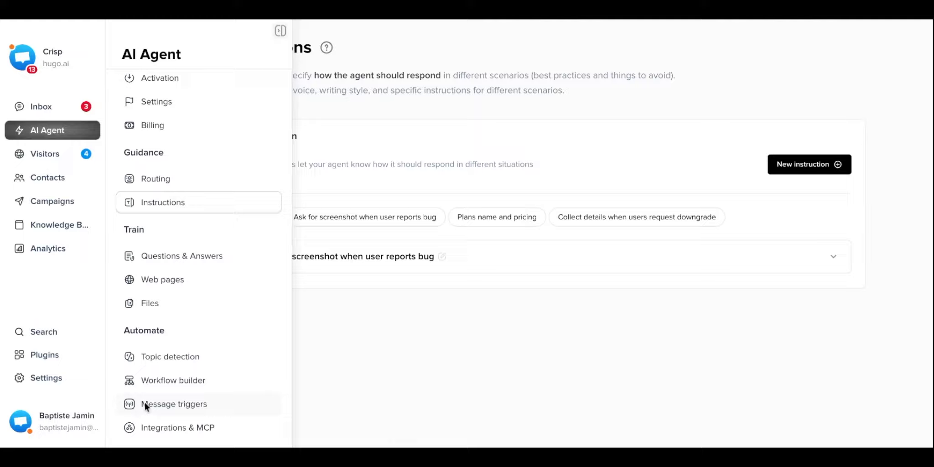
click(171, 404)
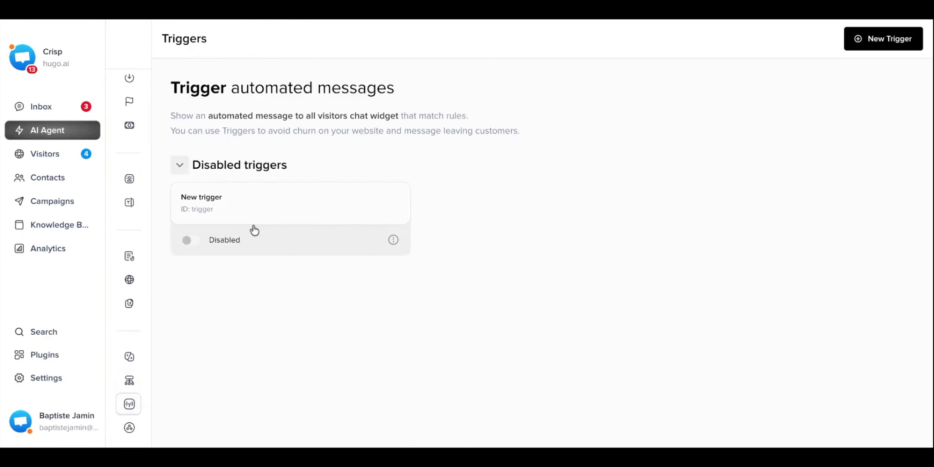
click(279, 208)
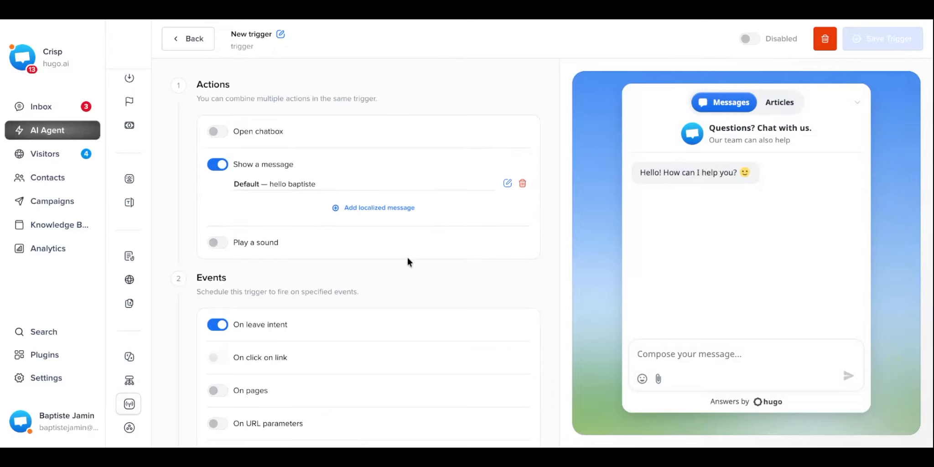
scroll(344, 188, down, 3)
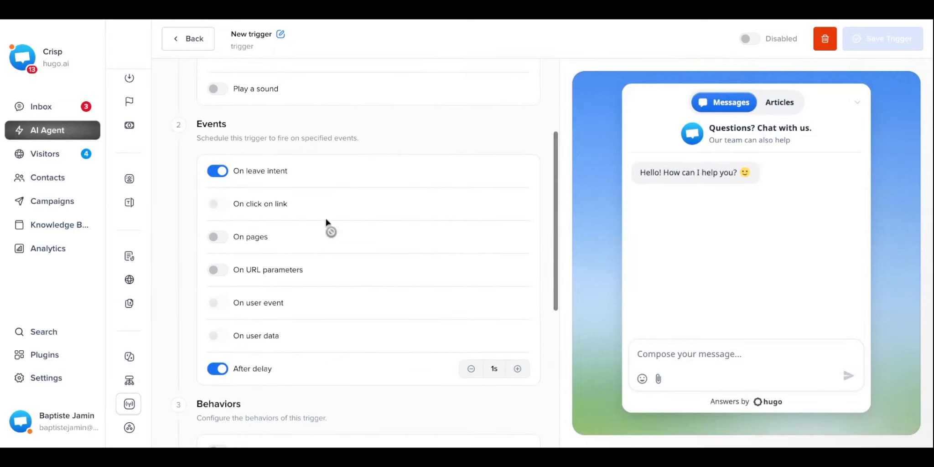
scroll(291, 301, down, 6)
Review the AI agent's integrations page, covering the 1-click integrations and the external MCP servers section.
click(146, 428)
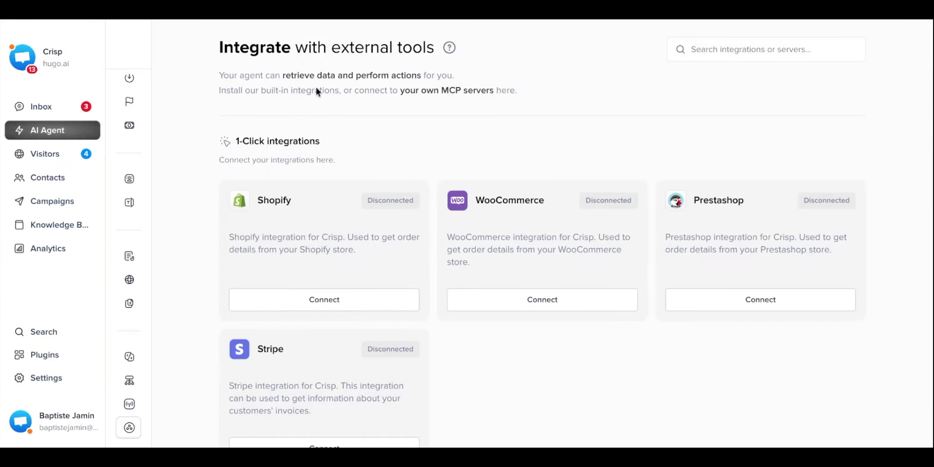
scroll(315, 85, down, 5)
scroll(316, 89, up, 5)
scroll(346, 297, down, 2)
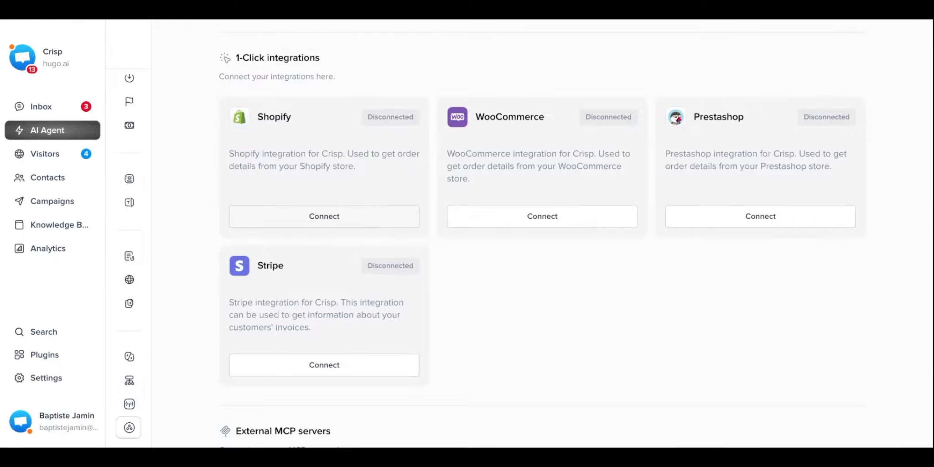
scroll(543, 232, down, 3)
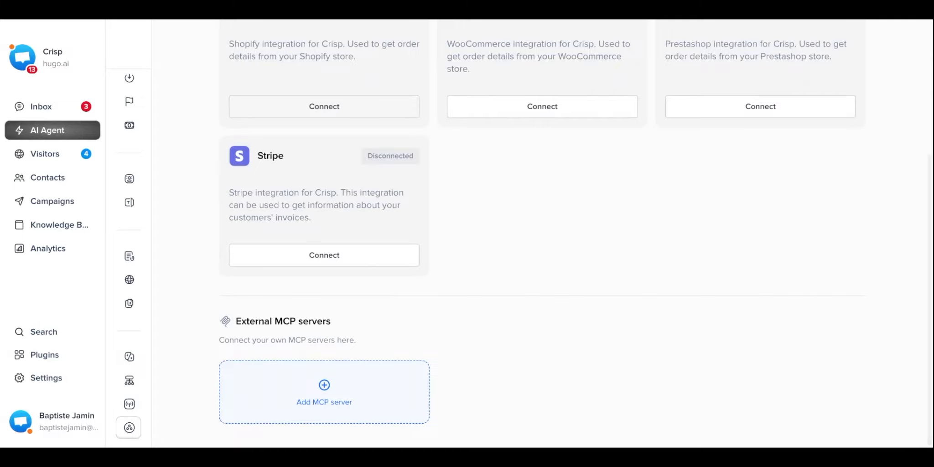
scroll(282, 271, up, 5)
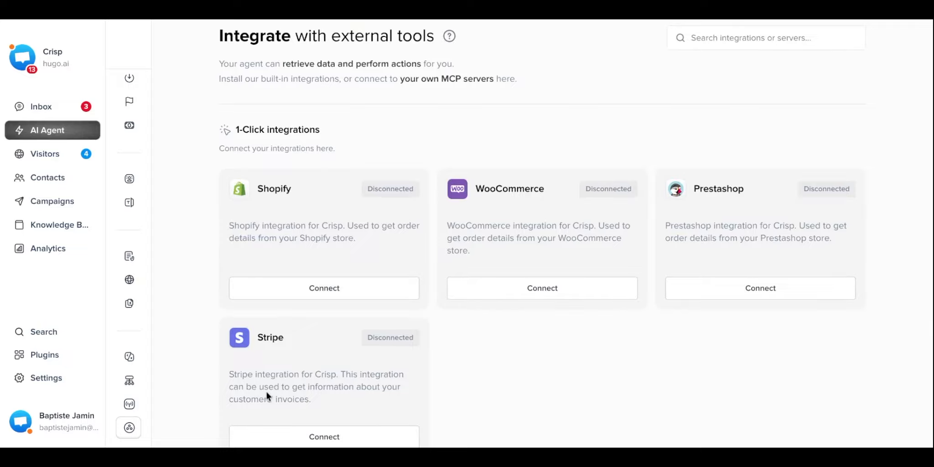
scroll(283, 228, down, 2)
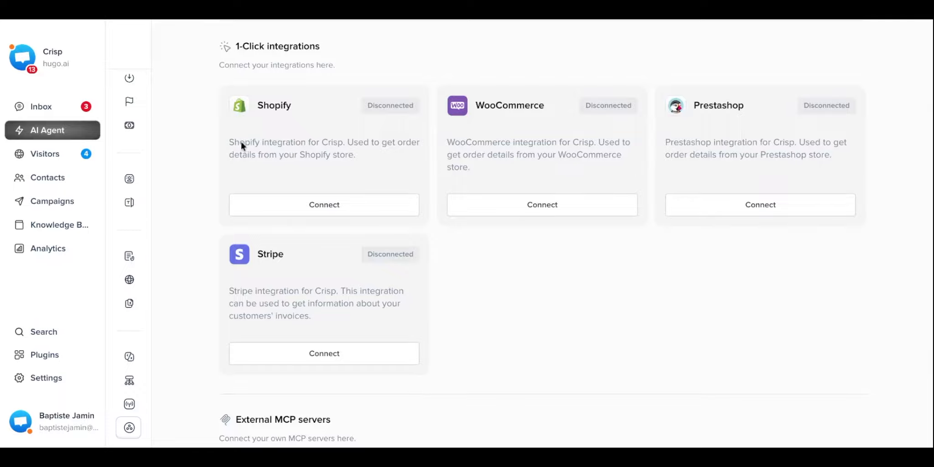
scroll(259, 279, down, 2)
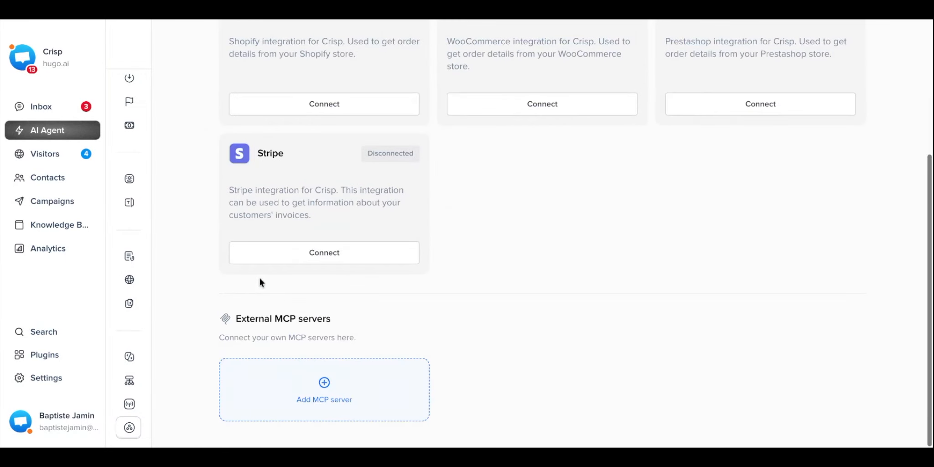